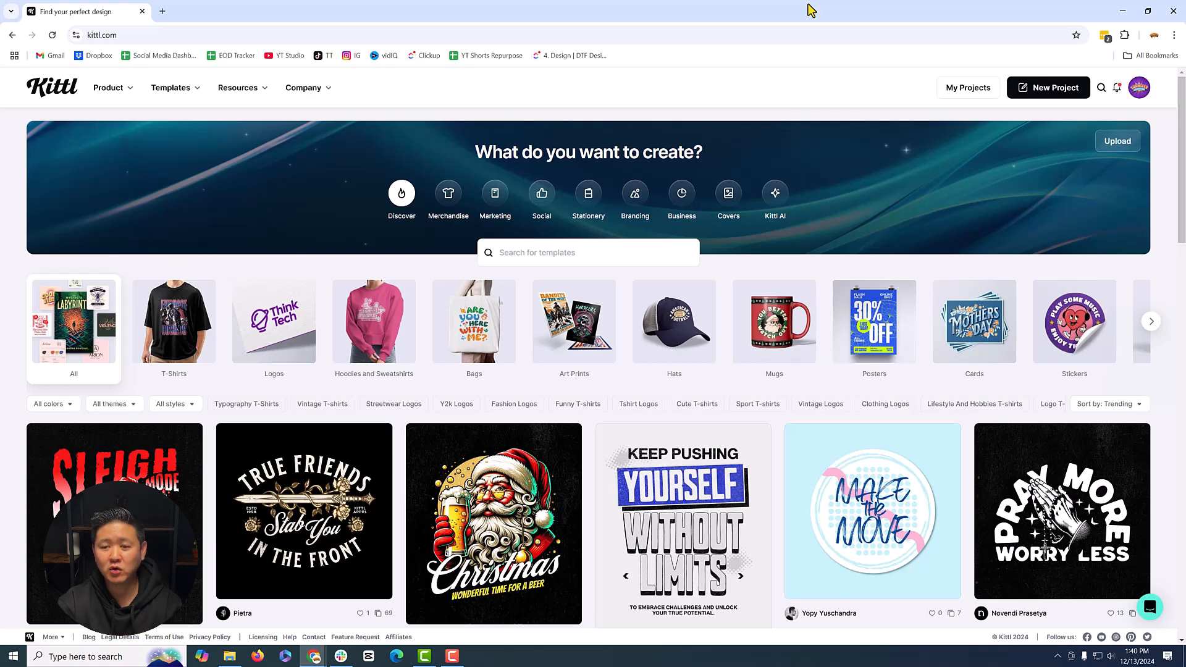
Step: Start a new project and set the artboard unit to inches with a resolution of 300
click(1060, 92)
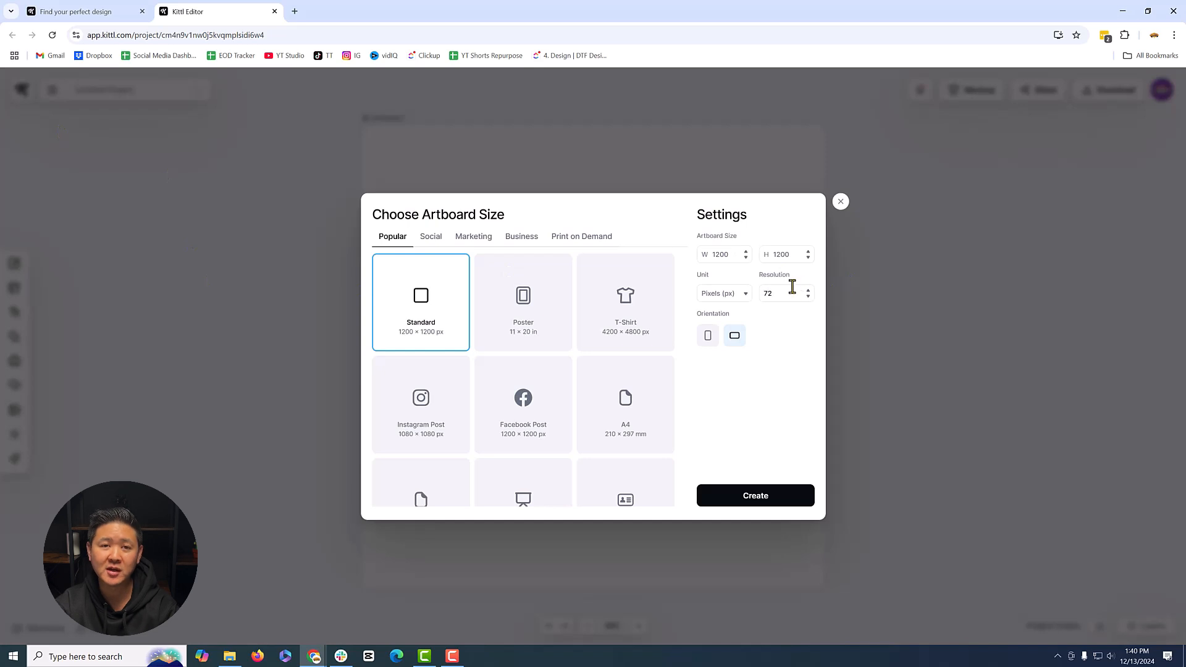
click(731, 297)
click(731, 322)
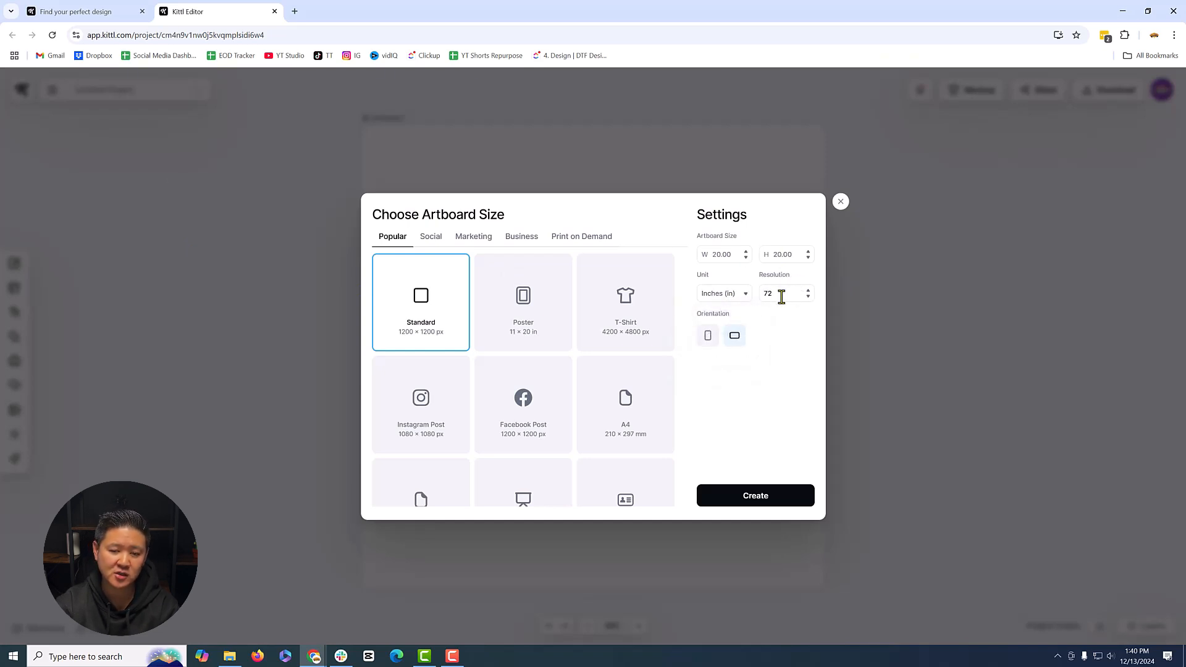
click(781, 294)
text(300)
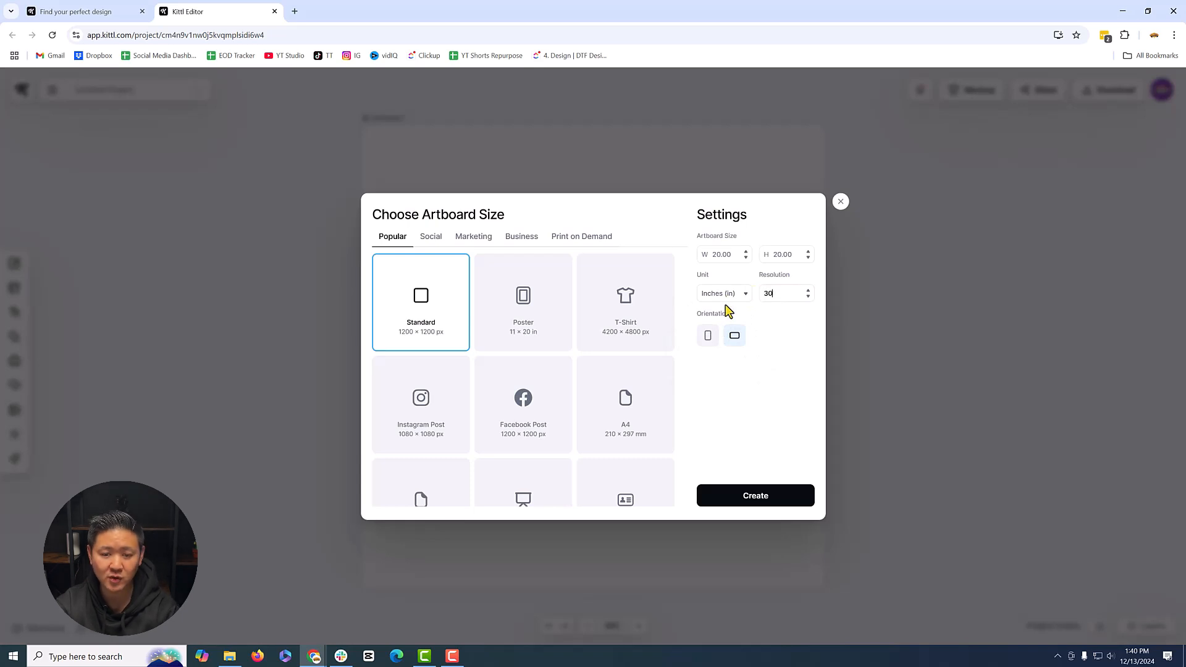
Step: Set the artboard size to 22 in wide by 36 in high and create the artboard
click(731, 254)
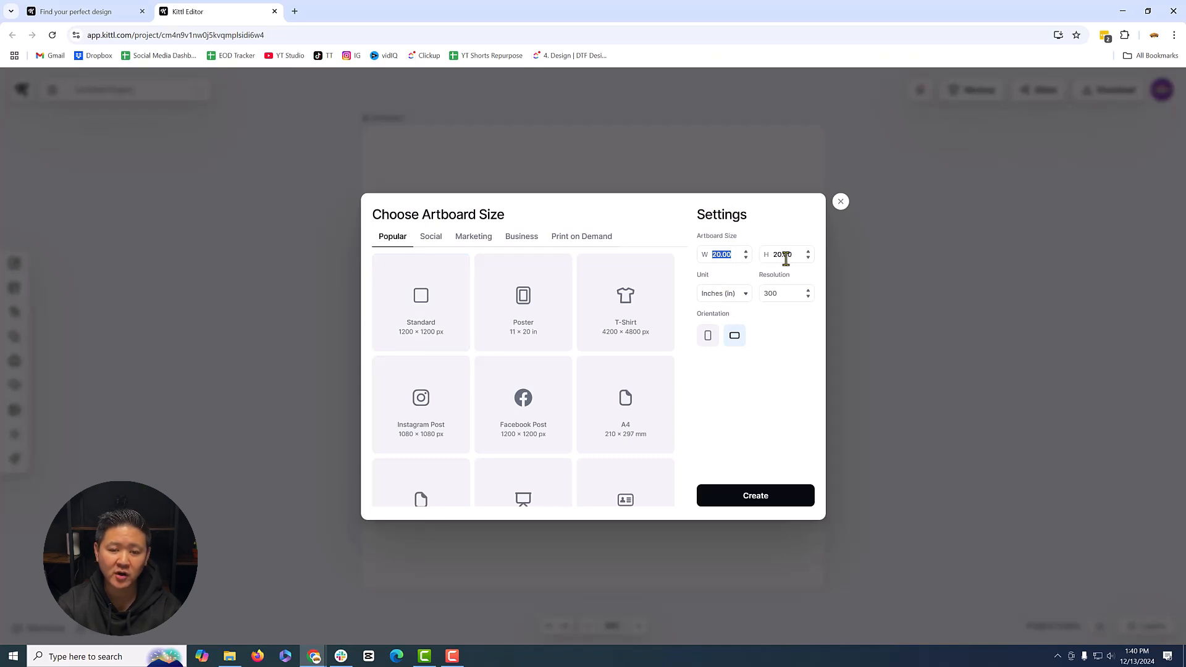
text(22)
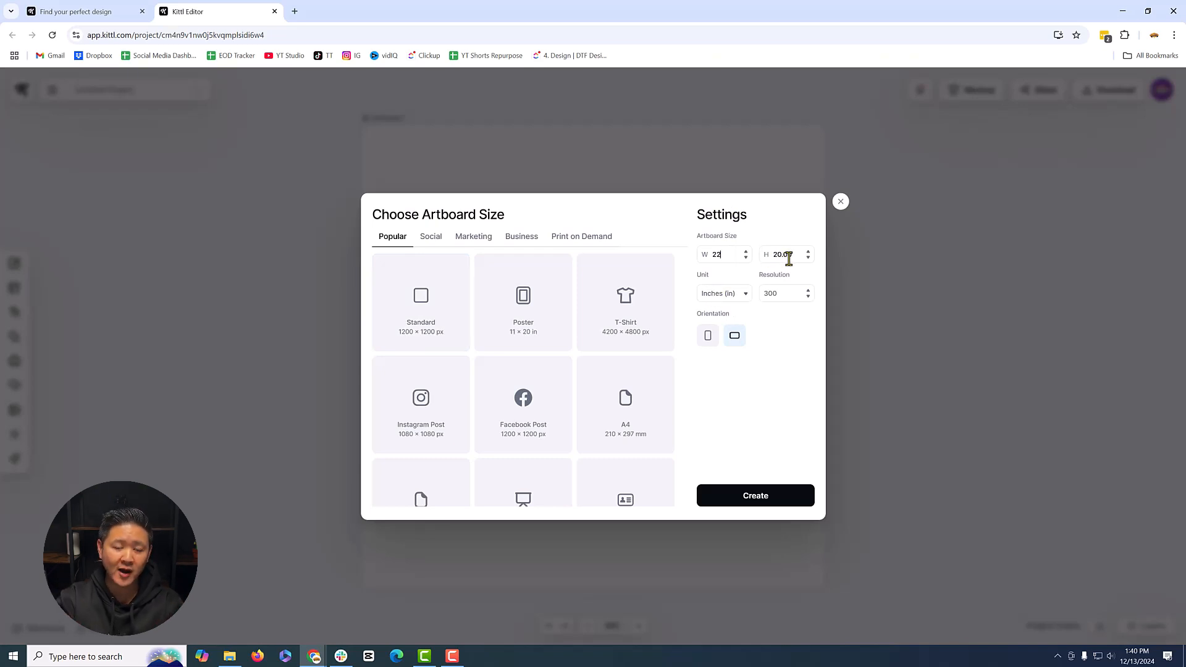
click(789, 259)
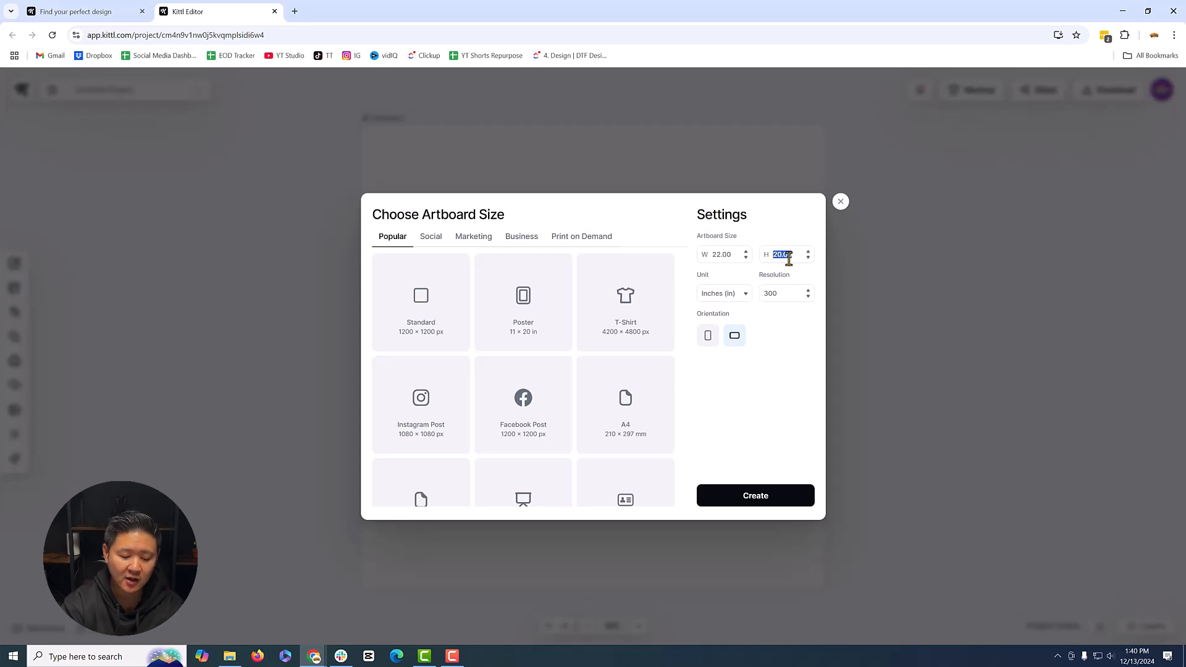
text(12)
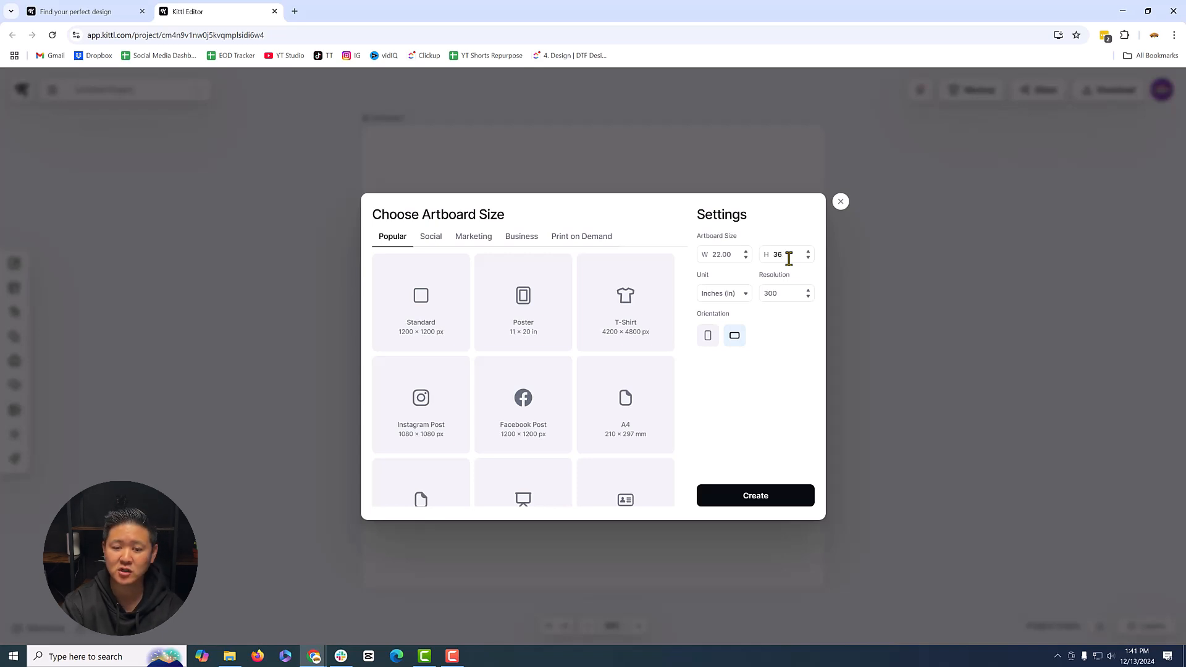
click(781, 501)
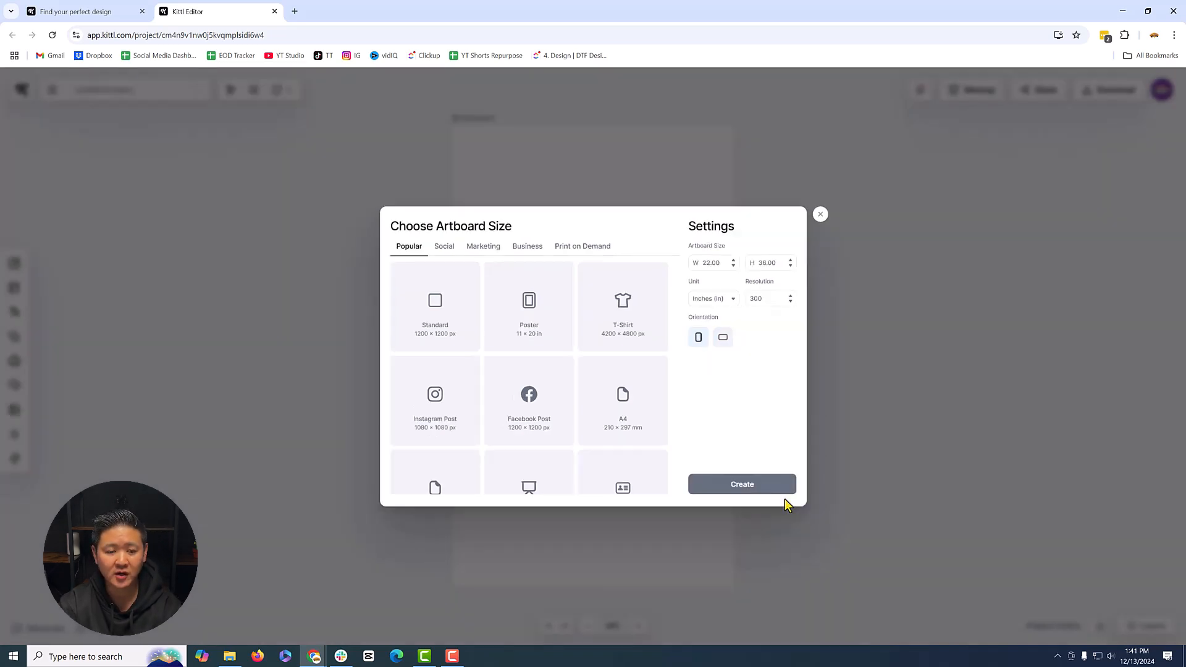
Step: Upload the six design PNGs from Downloads, from sad-obese-hulk_v1-9x13-1.png through snake-8.5x15-5.png
click(40, 389)
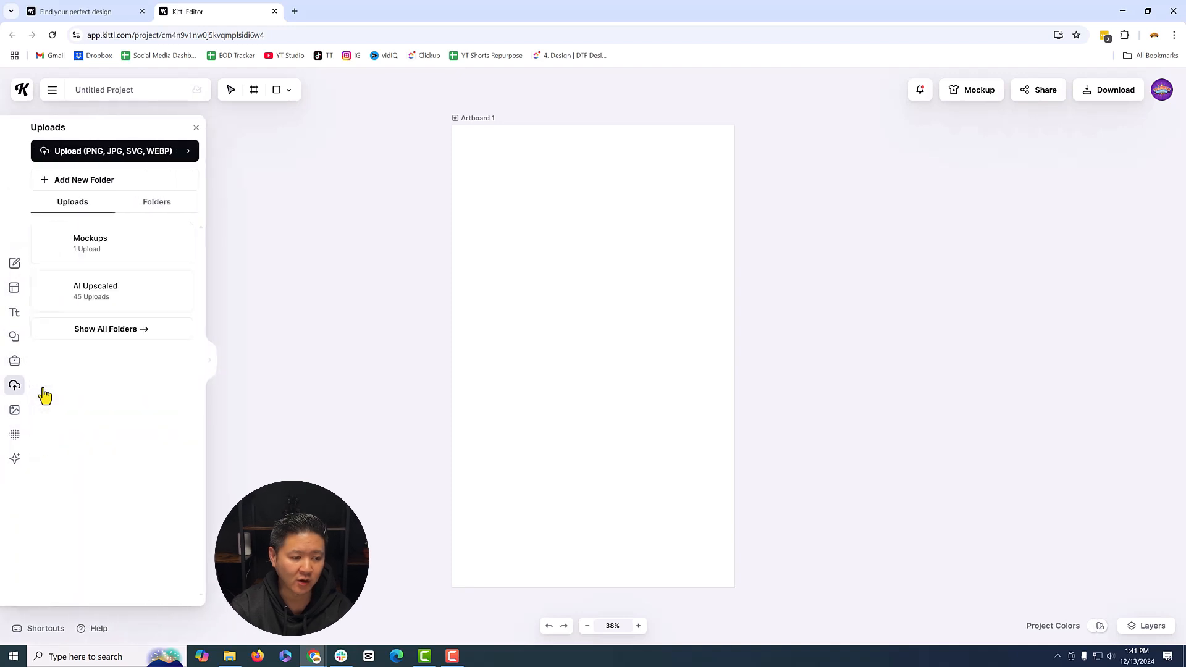
click(95, 153)
drag(303, 7, 531, 9)
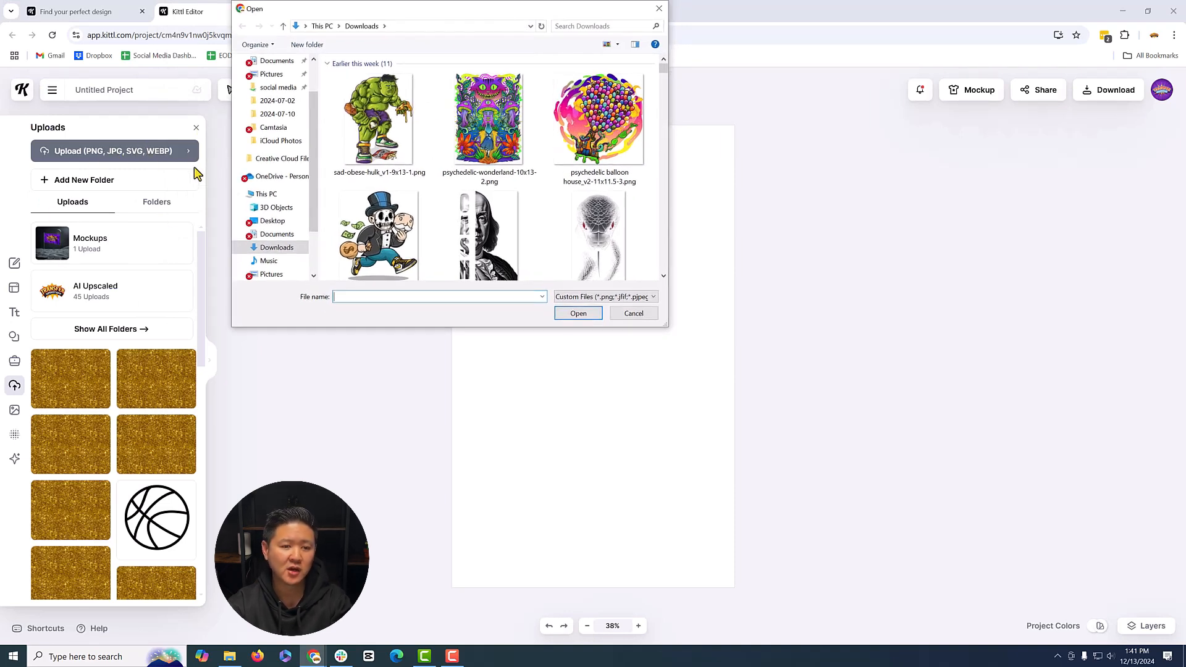
drag(470, 9, 396, 31)
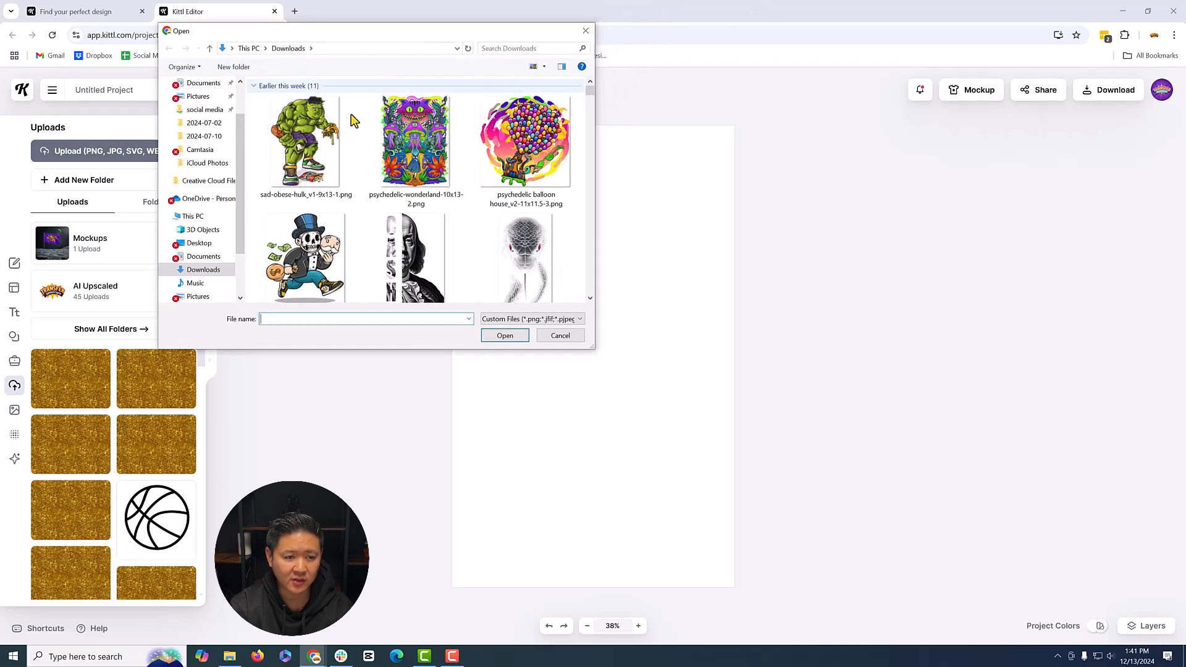
click(313, 140)
scroll(451, 180, down, 1)
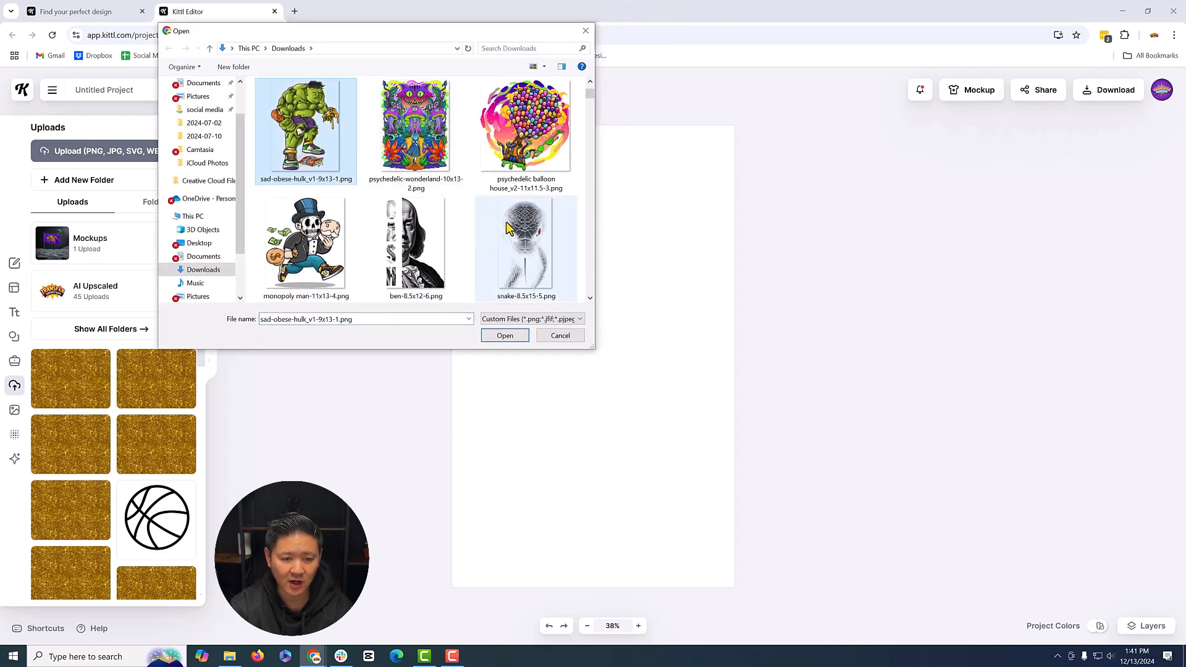
shift+click(507, 230)
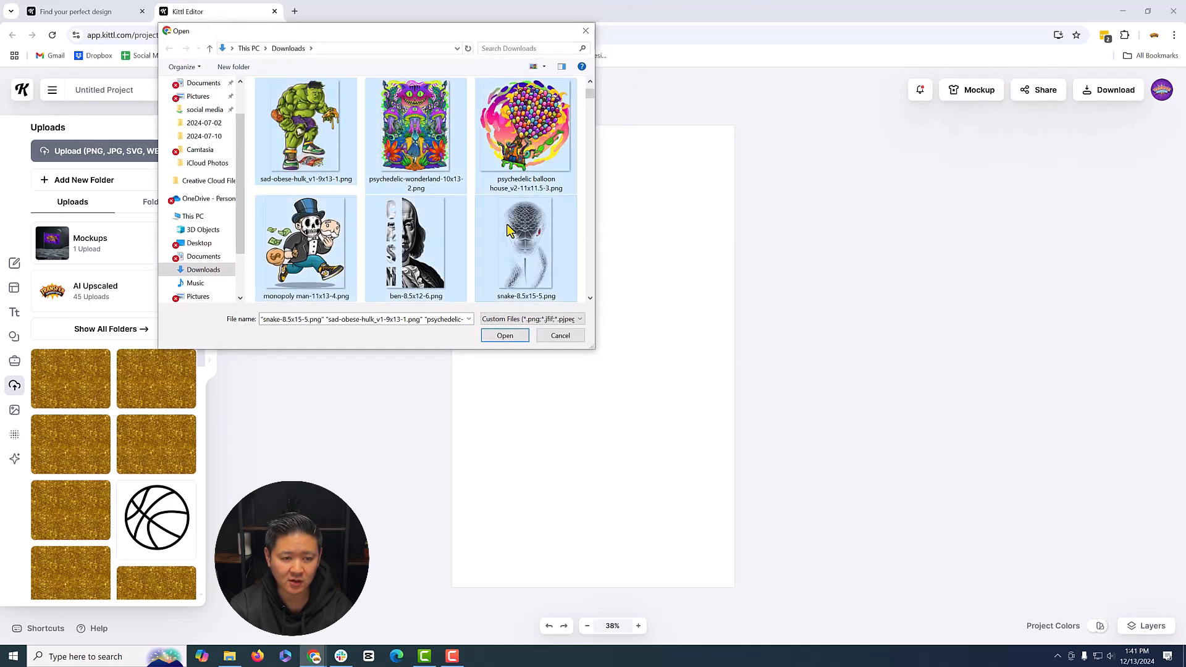
click(511, 334)
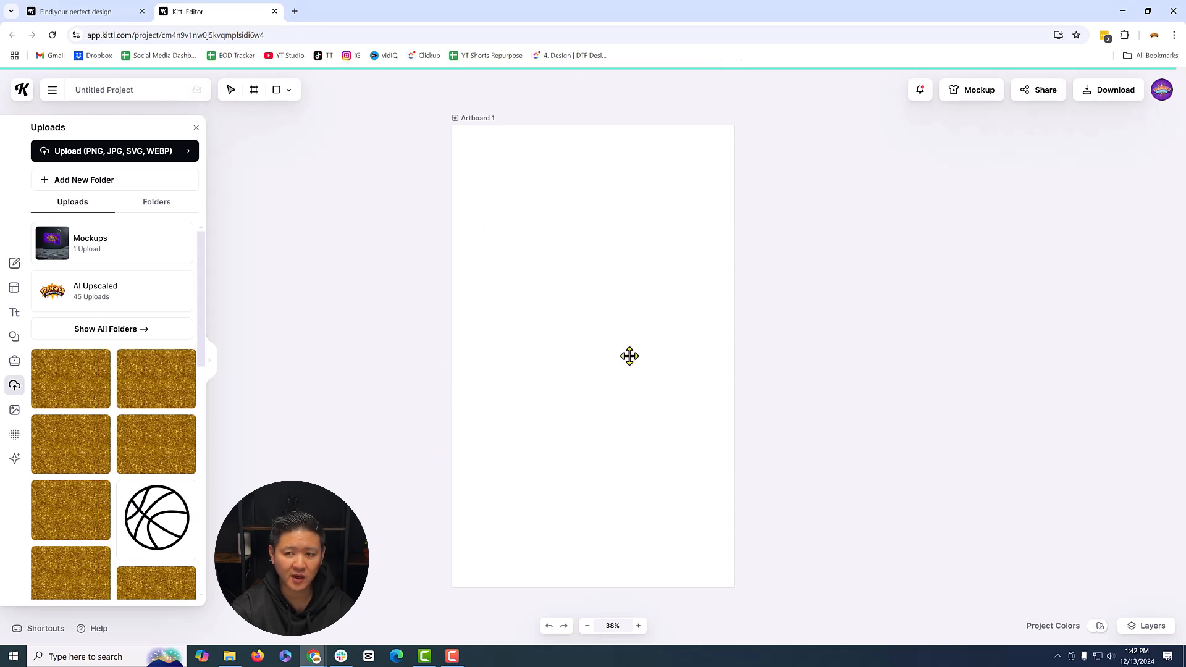
Step: Open transfersuperstars.com in a new browser tab and go to its DTF Gang Sheet Builder Pro product page
click(295, 11)
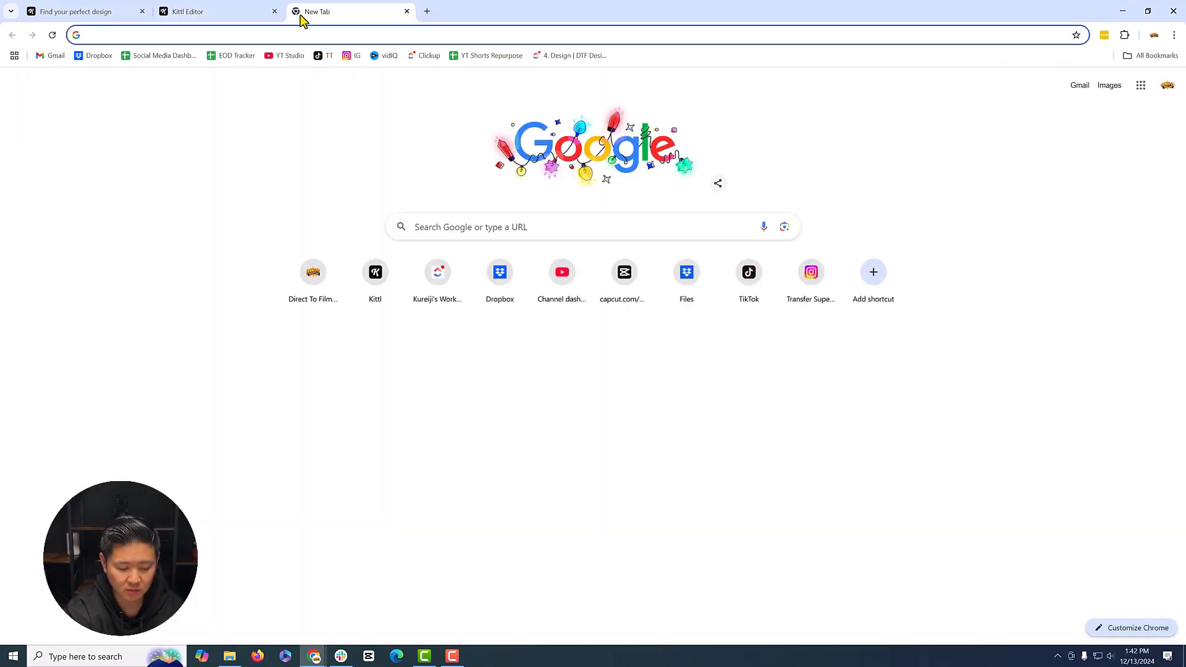
text(transfersuperstars.com)
key(Return)
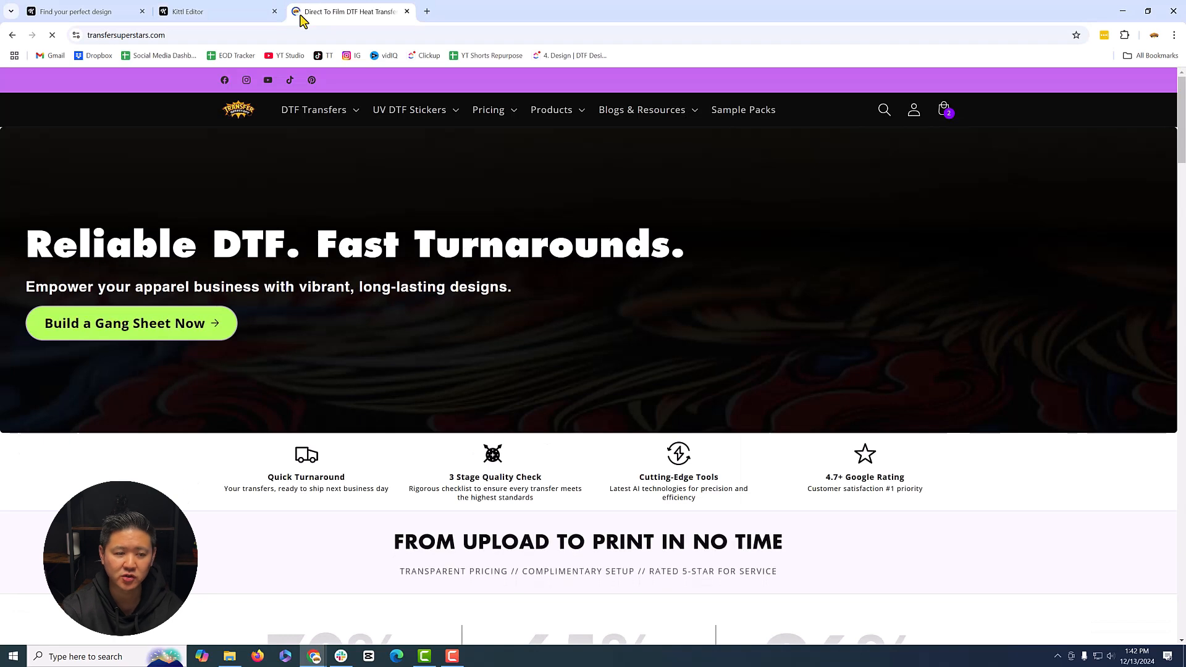
click(337, 117)
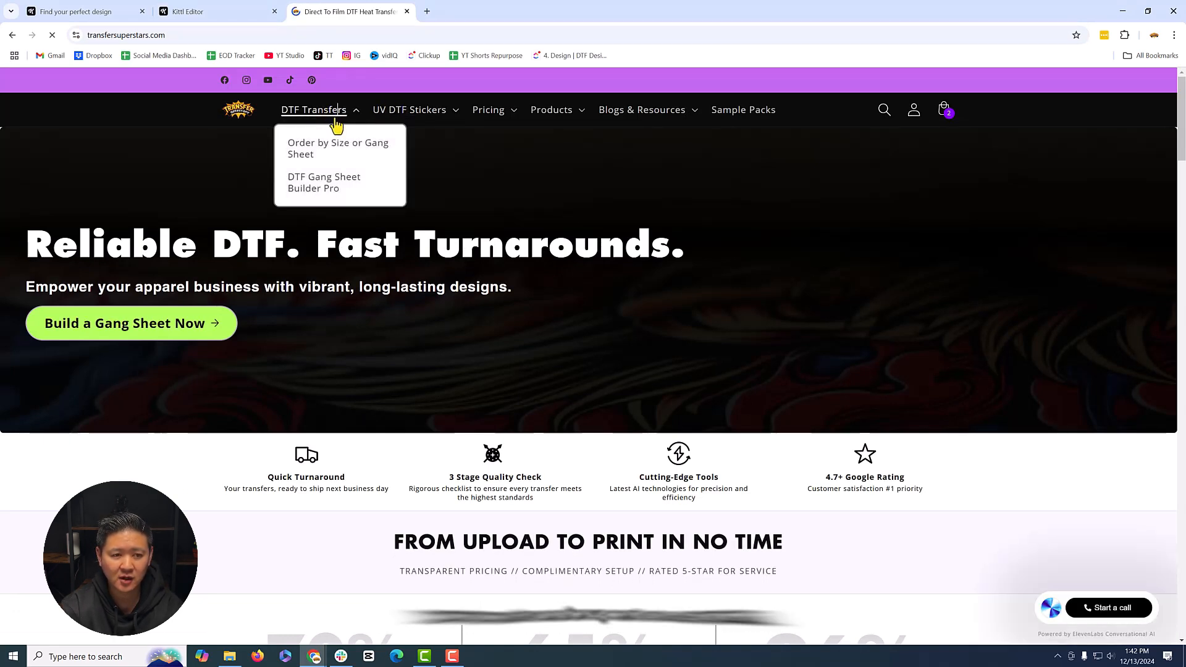
click(334, 196)
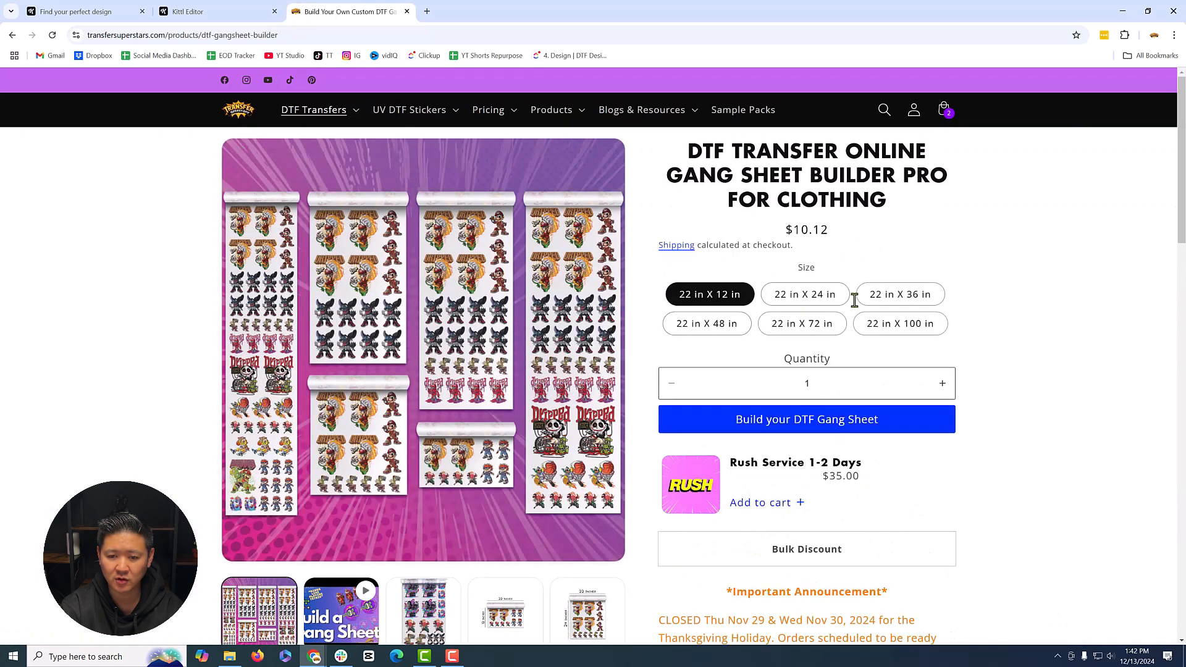
Step: Choose the 22 in X 36 in size, launch the gang sheet builder and start a brand new gang sheet
click(907, 303)
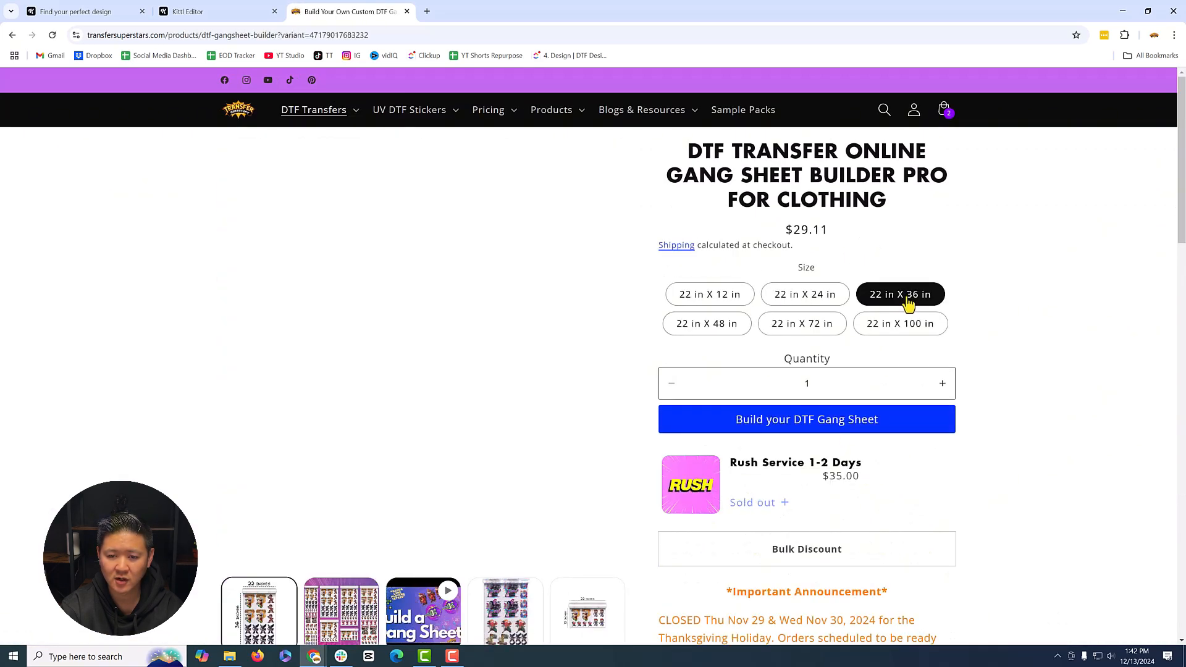
click(890, 432)
click(238, 12)
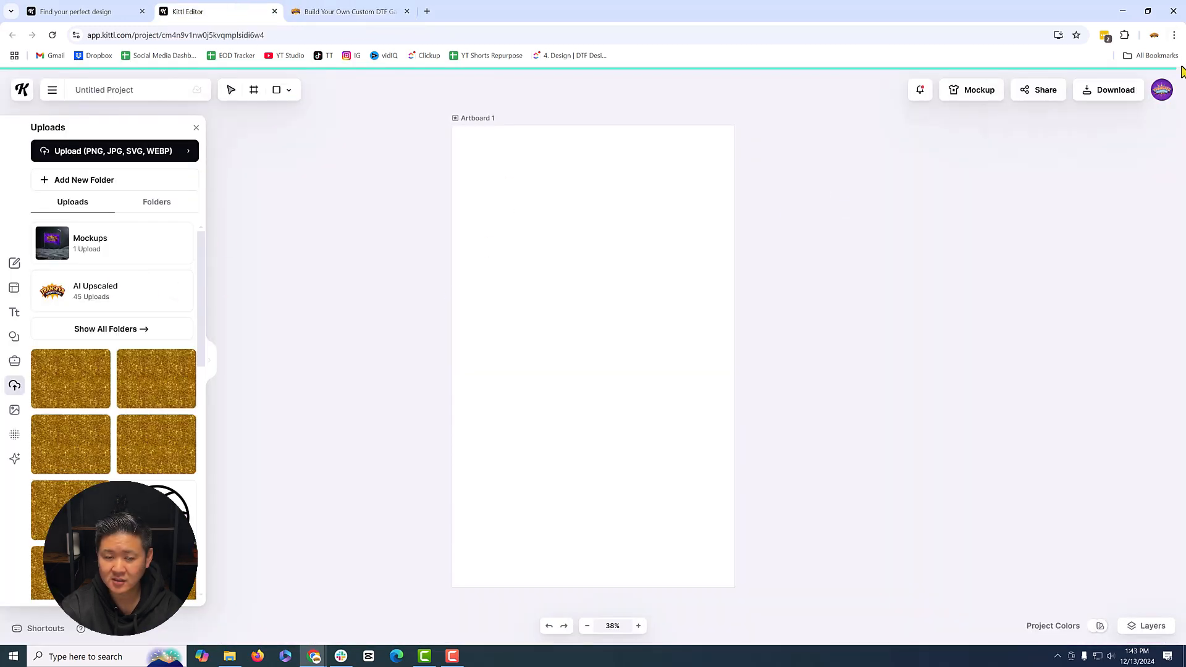
click(315, 11)
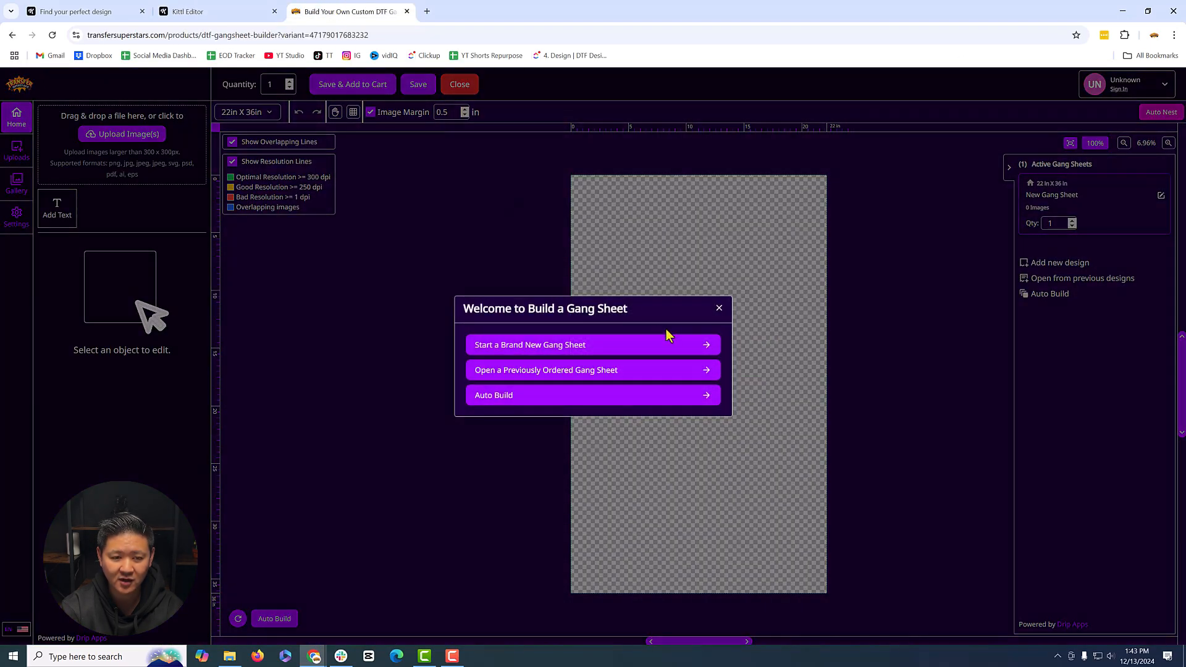
click(654, 346)
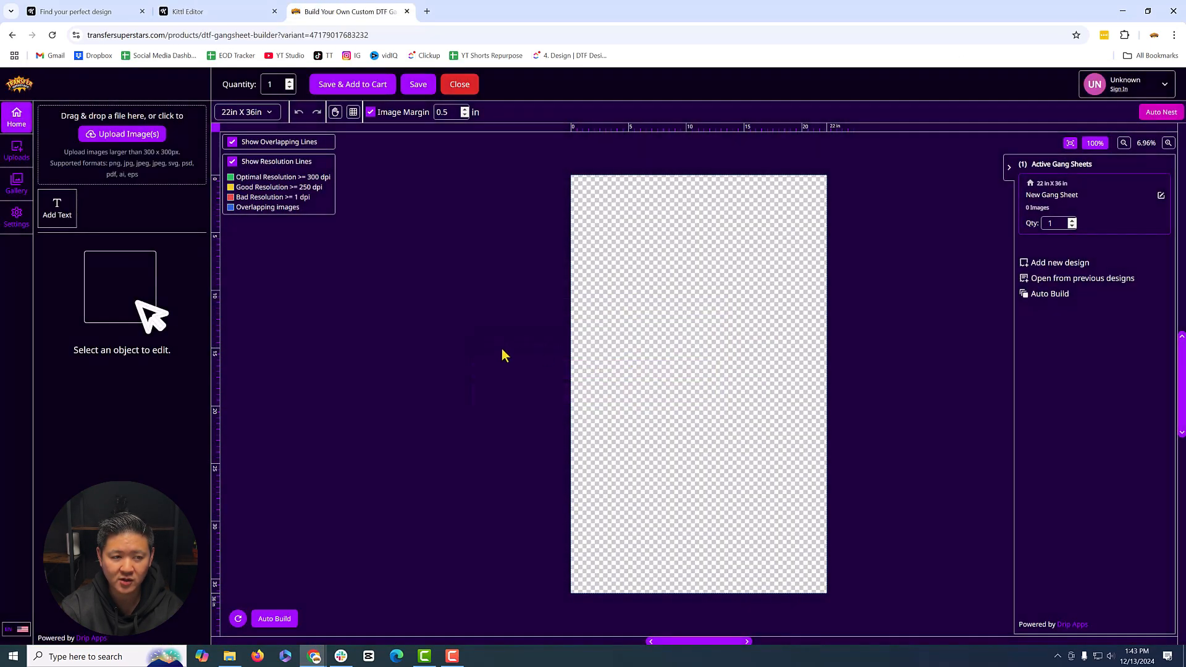
Step: Upload the same six design PNGs from Downloads into the gang sheet builder
click(130, 134)
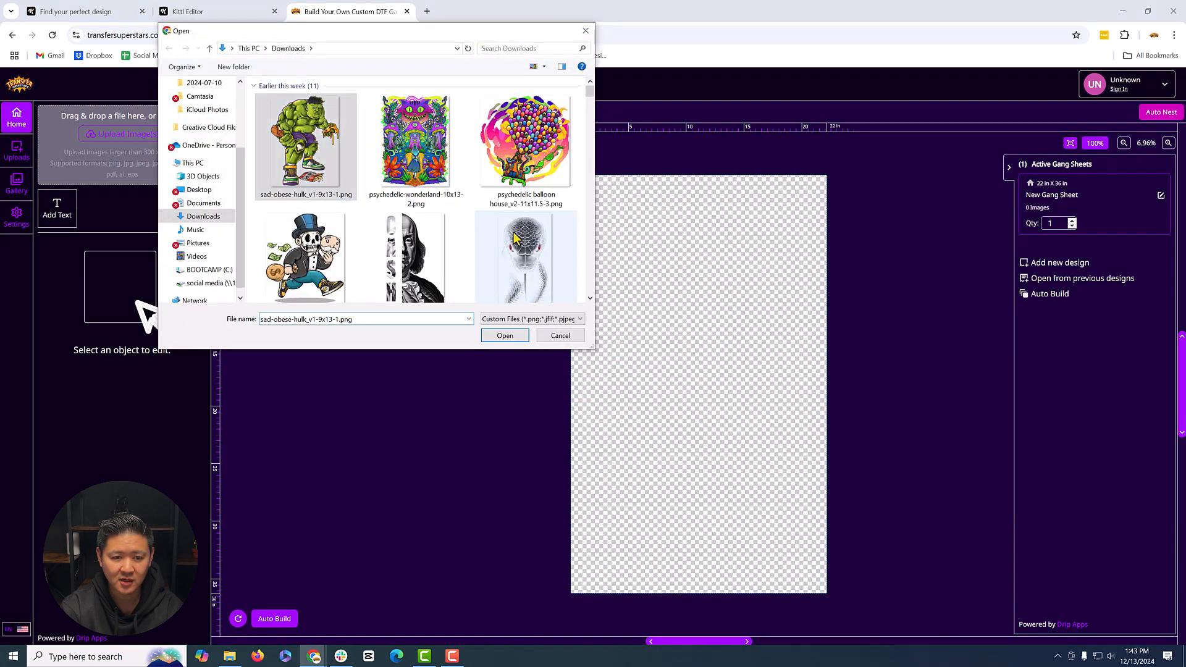
shift+click(515, 238)
click(504, 336)
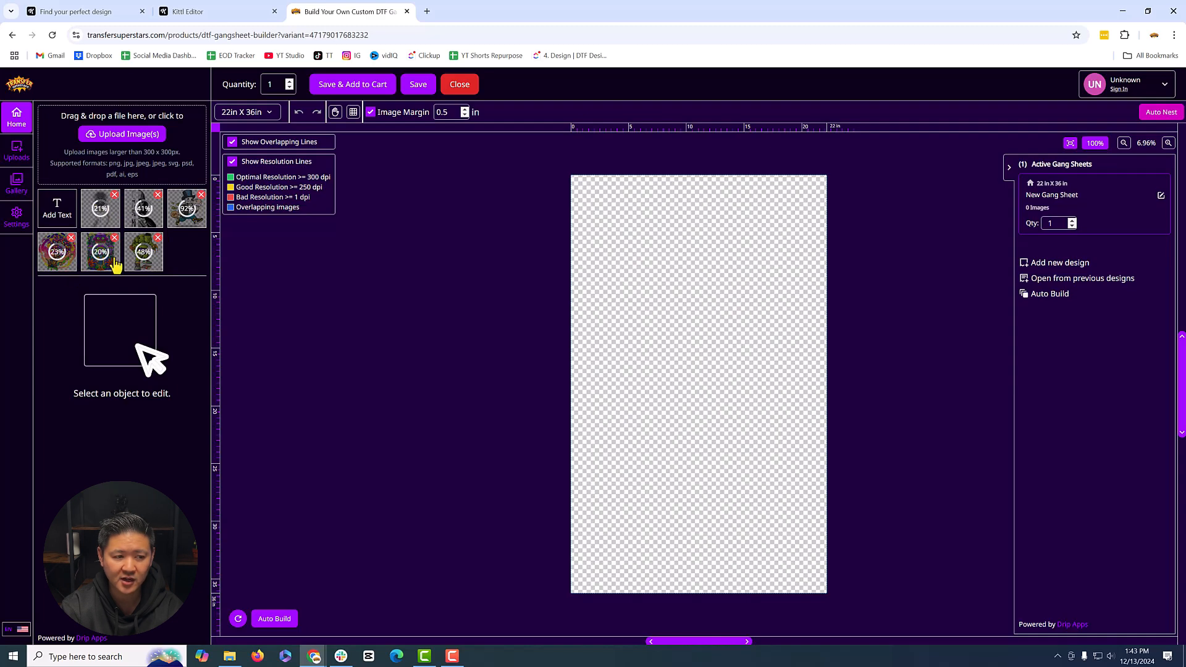
Step: Switch back to Kittl and add the uploaded designs, placing the psychedelic wonderland and hulk artworks side by side at the artboard's top
click(233, 10)
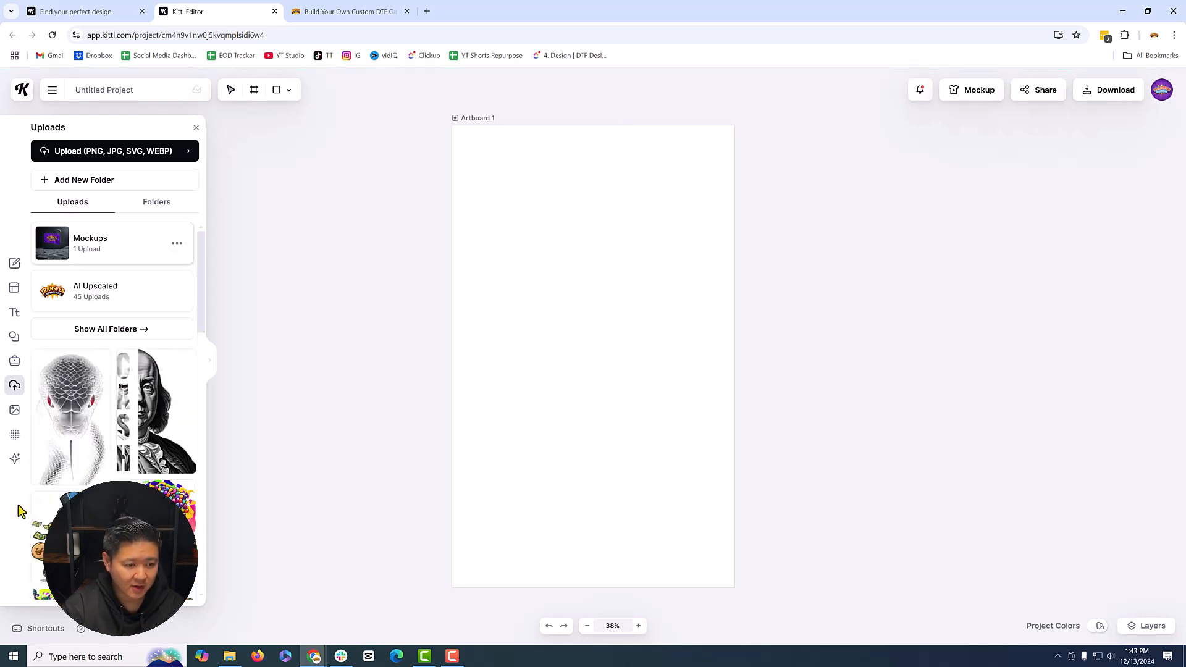
click(156, 476)
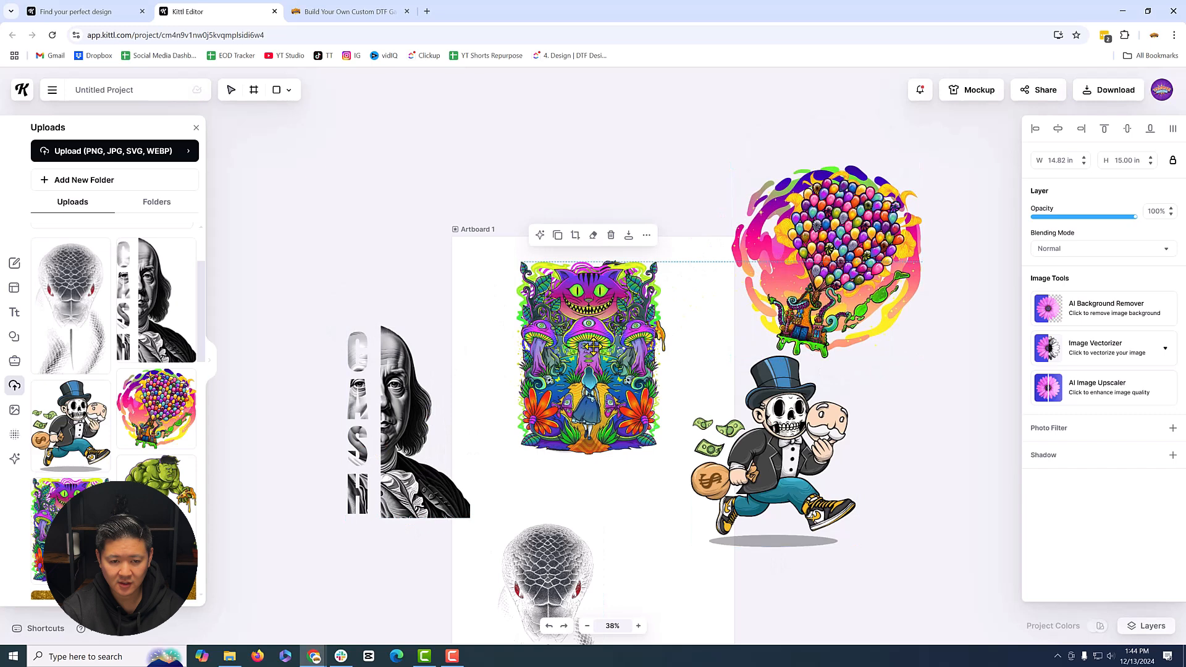
drag(575, 303, 730, 298)
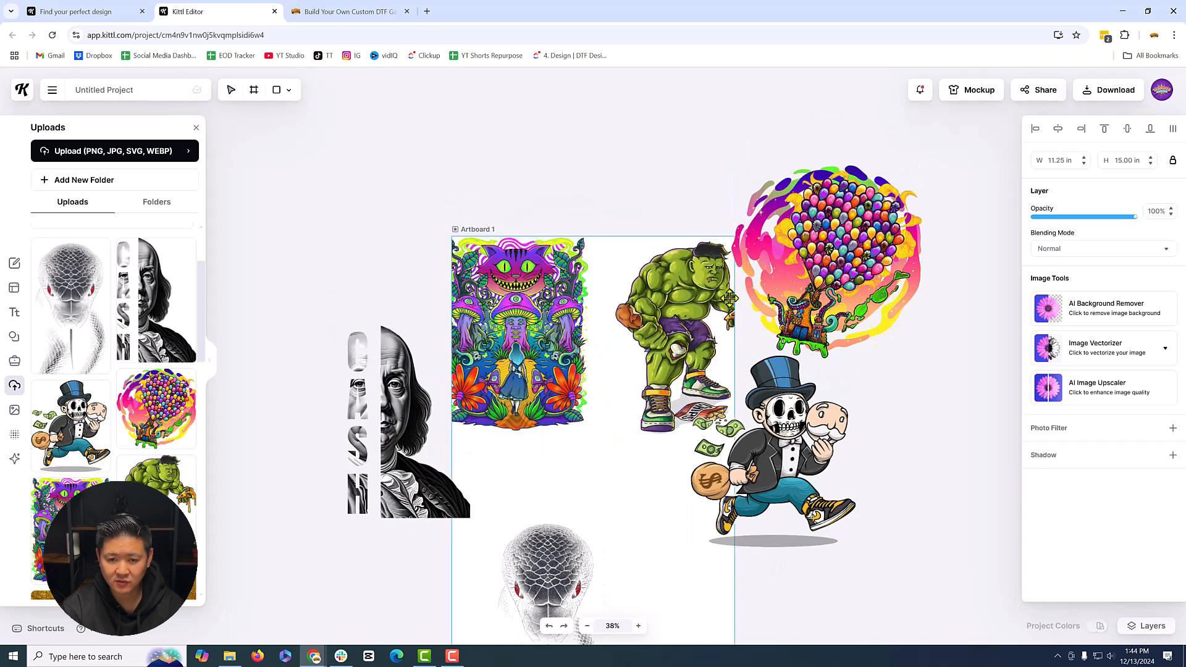
click(846, 235)
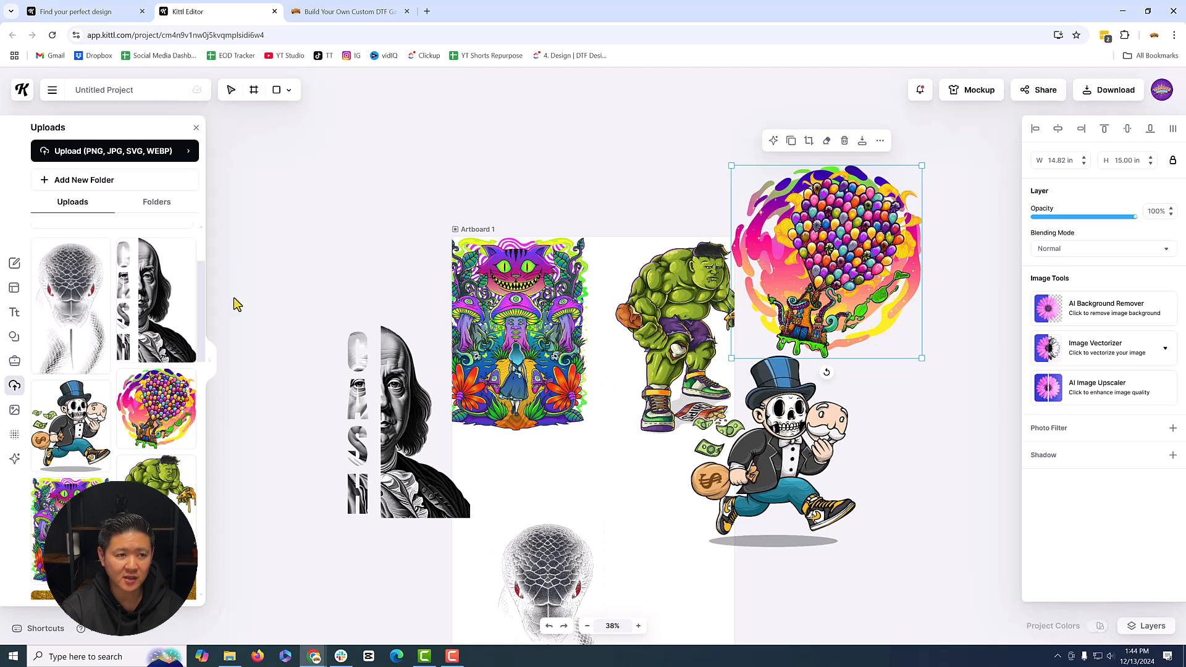
Step: Check the design file names in Downloads and move the hulk over the artboard's upper-left corner and the wonderland artwork over its upper-right corner
click(227, 659)
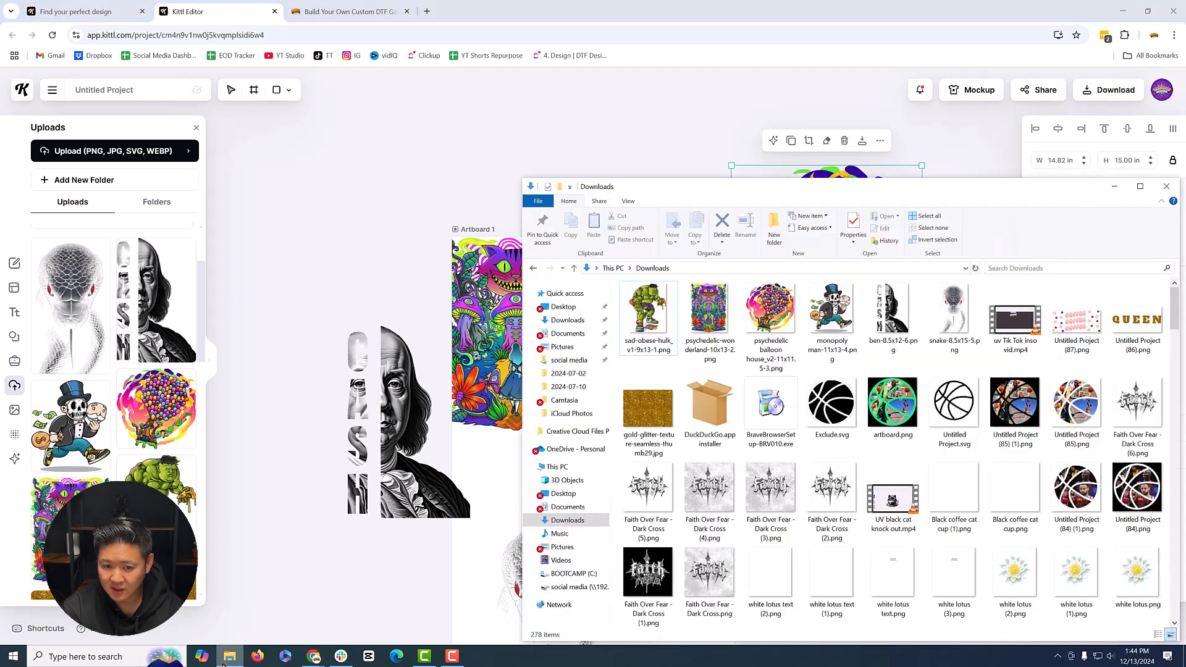
click(223, 659)
drag(680, 222, 507, 229)
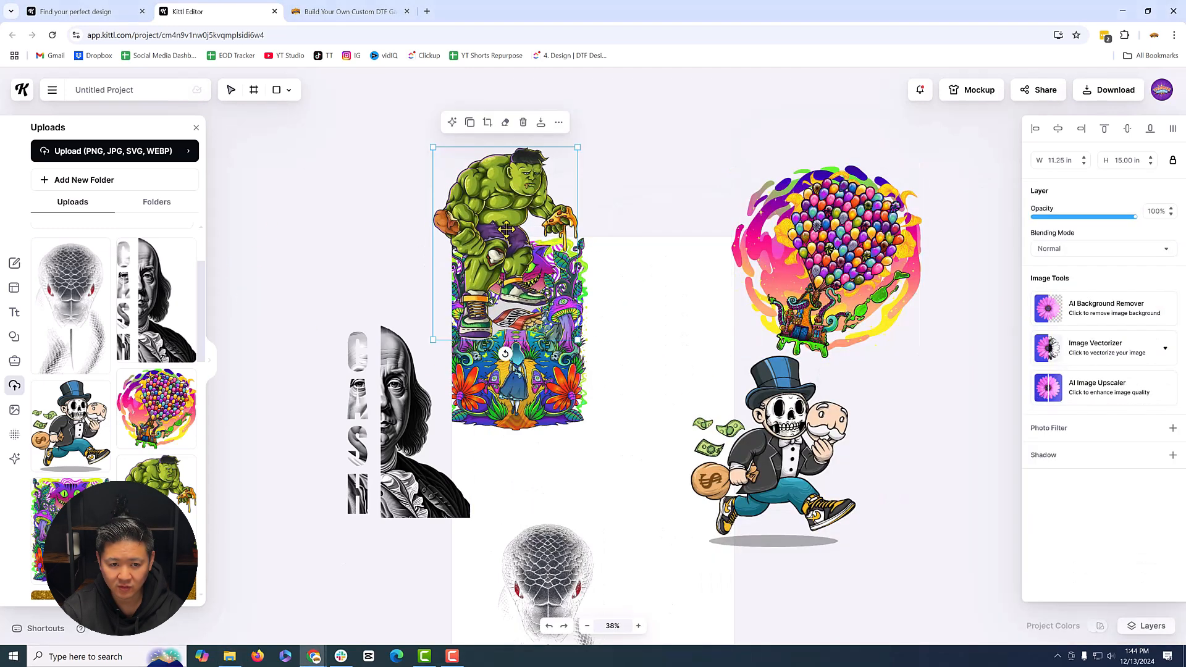
drag(515, 379, 635, 413)
click(236, 660)
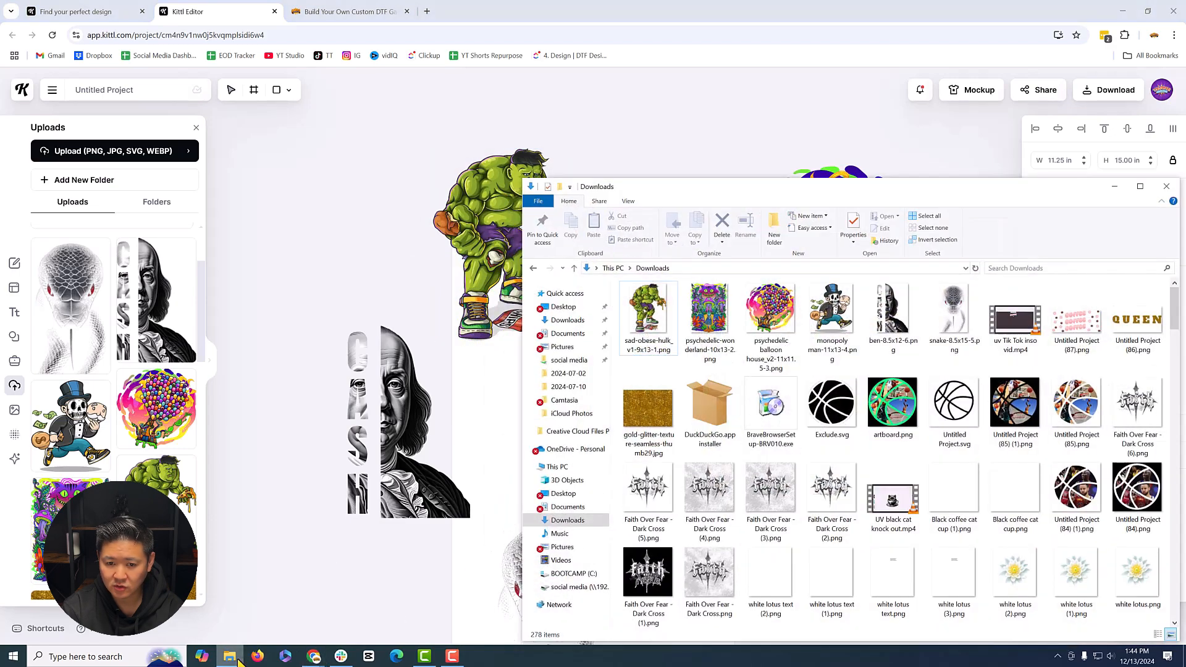
click(238, 661)
drag(656, 333, 722, 196)
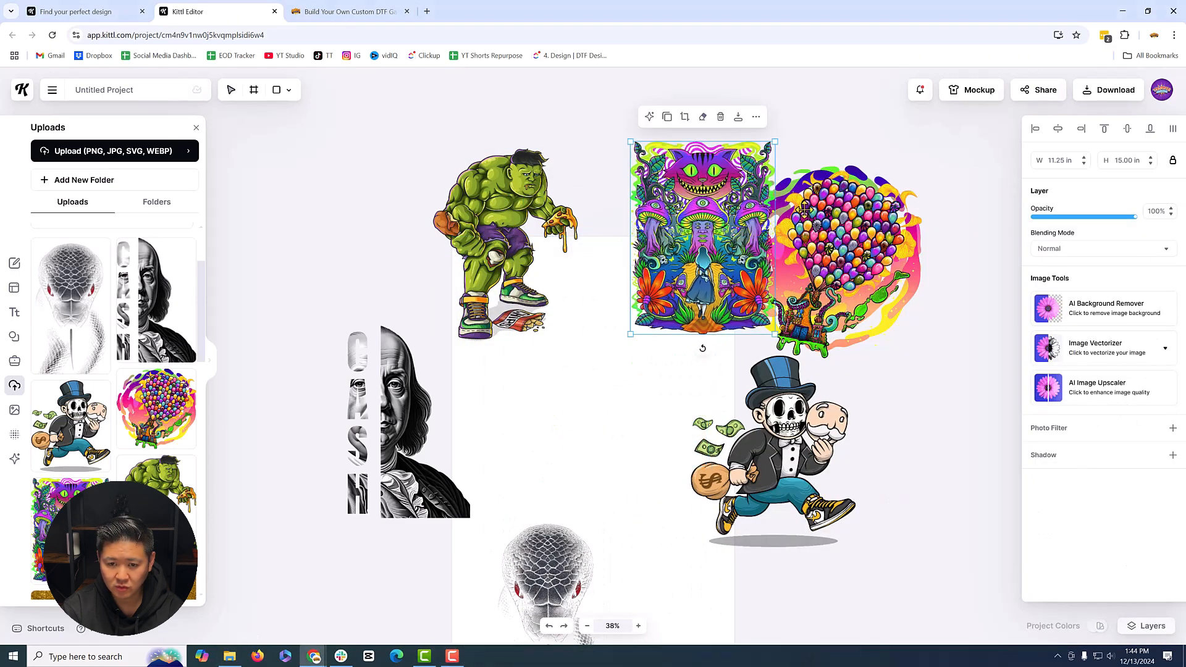
Step: Move the balloon house below the hulk and the monopoly man beside it, checking the design file names in Downloads
drag(805, 210, 513, 383)
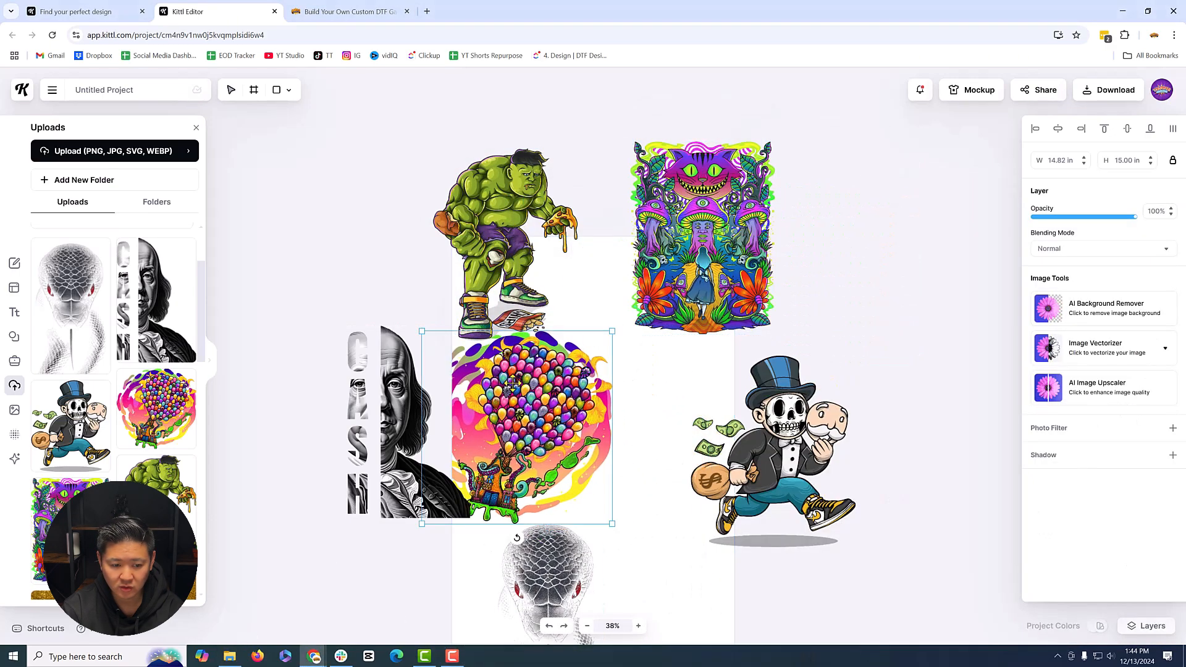
click(230, 656)
click(229, 663)
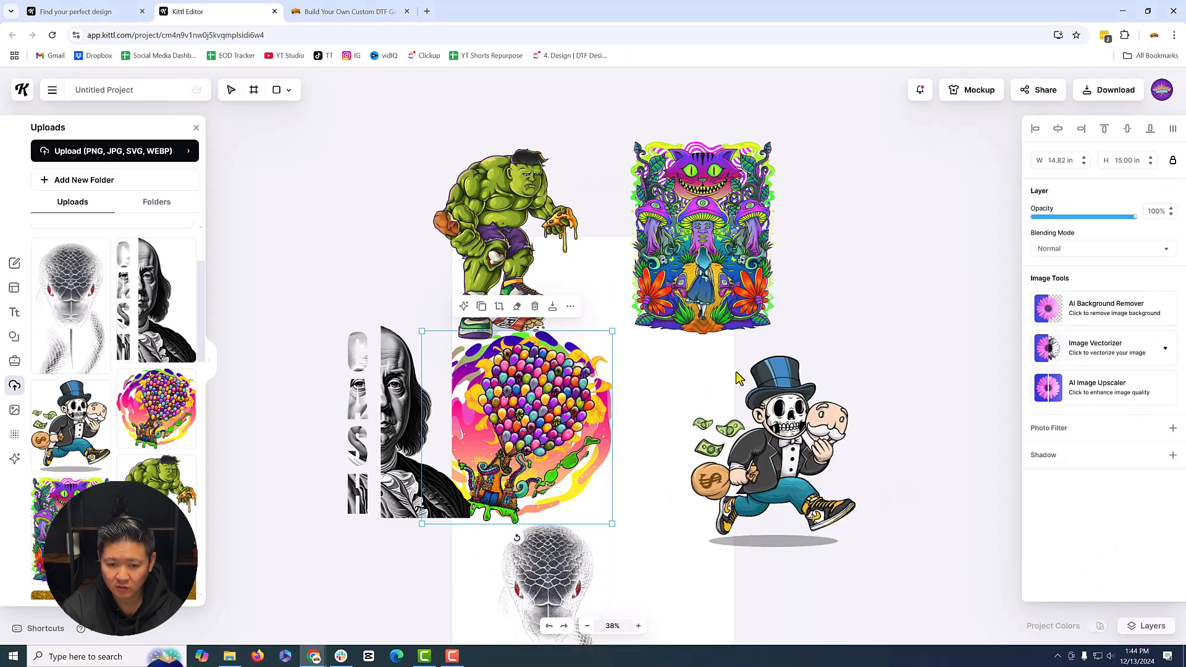
drag(791, 419, 716, 402)
scroll(715, 403, down, 5)
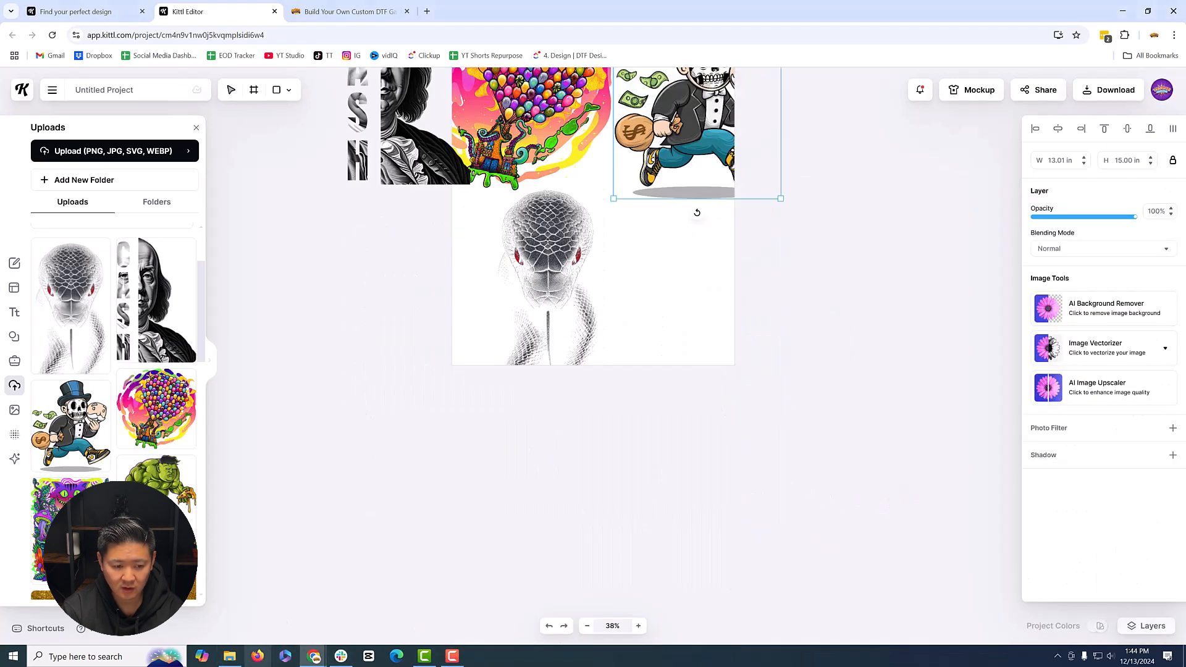
Step: Check the design file names in Downloads and move the CASH portrait to the artboard's lower-right corner and the snake to its lower-left
click(231, 658)
click(233, 660)
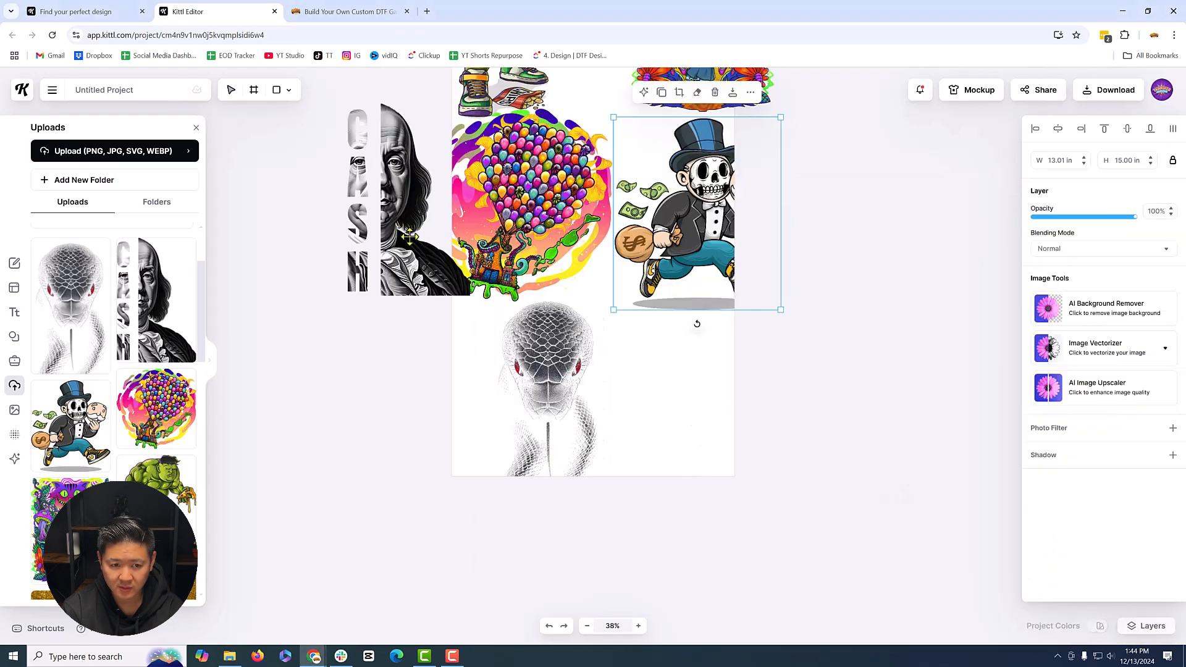
drag(435, 261, 745, 458)
drag(575, 430, 544, 439)
scroll(702, 331, up, 10)
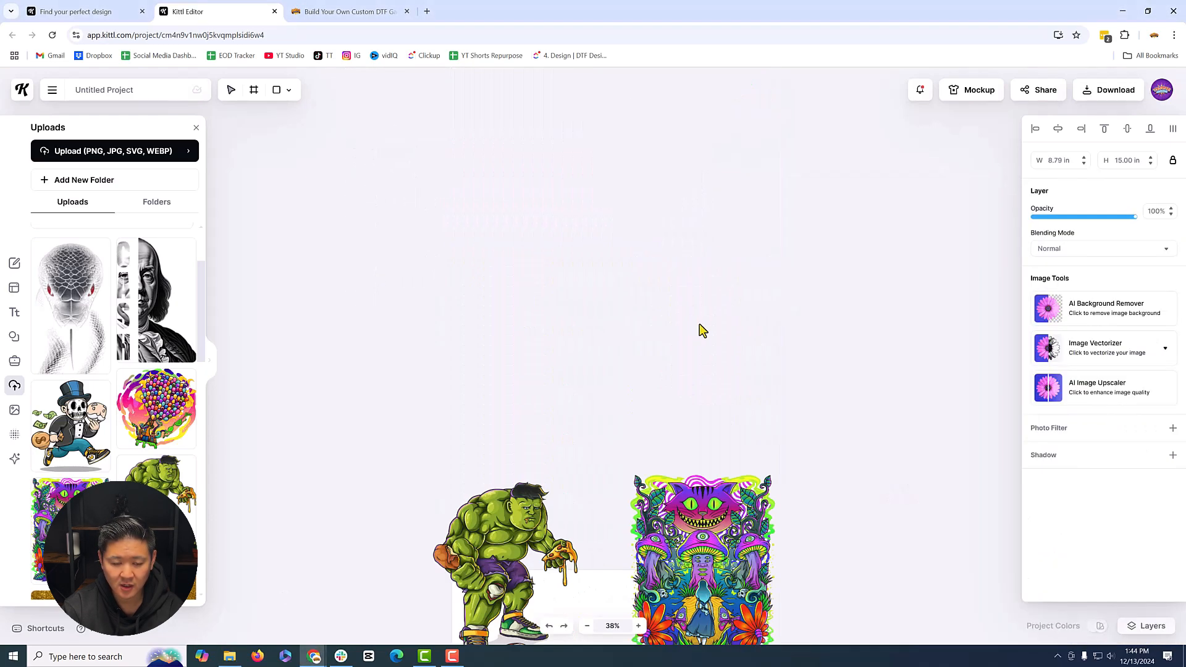
scroll(624, 358, down, 10)
scroll(566, 303, up, 4)
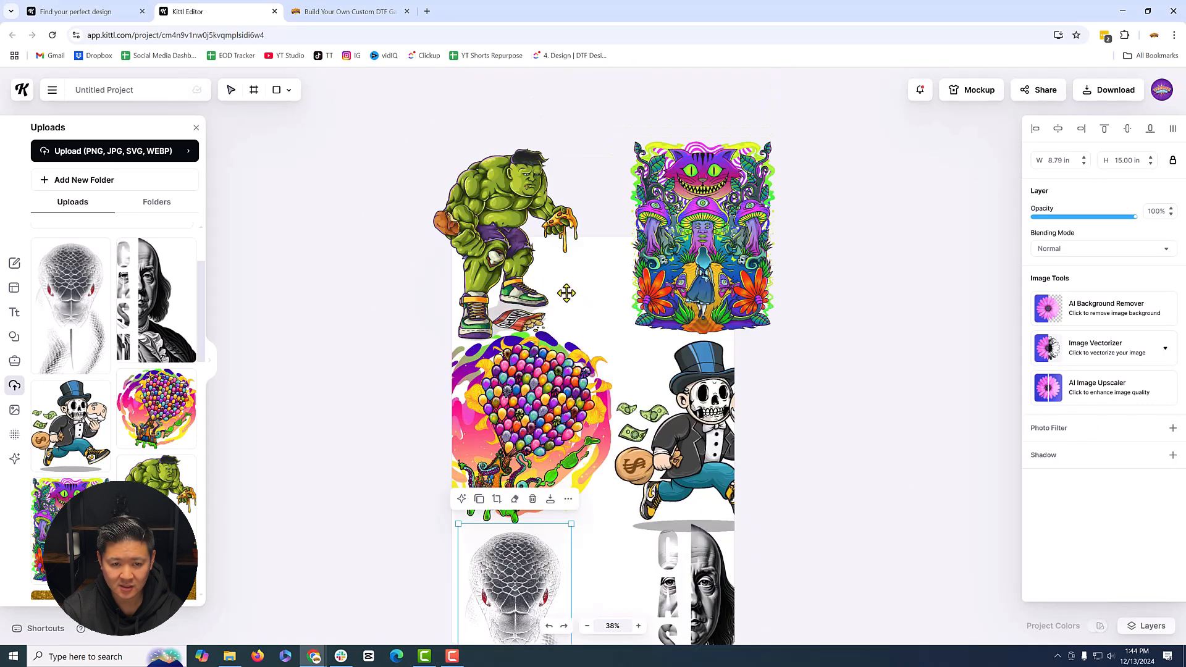
Step: Set the heights of the hulk and the psychedelic wonderland artworks to 12 in each
click(564, 291)
click(1134, 160)
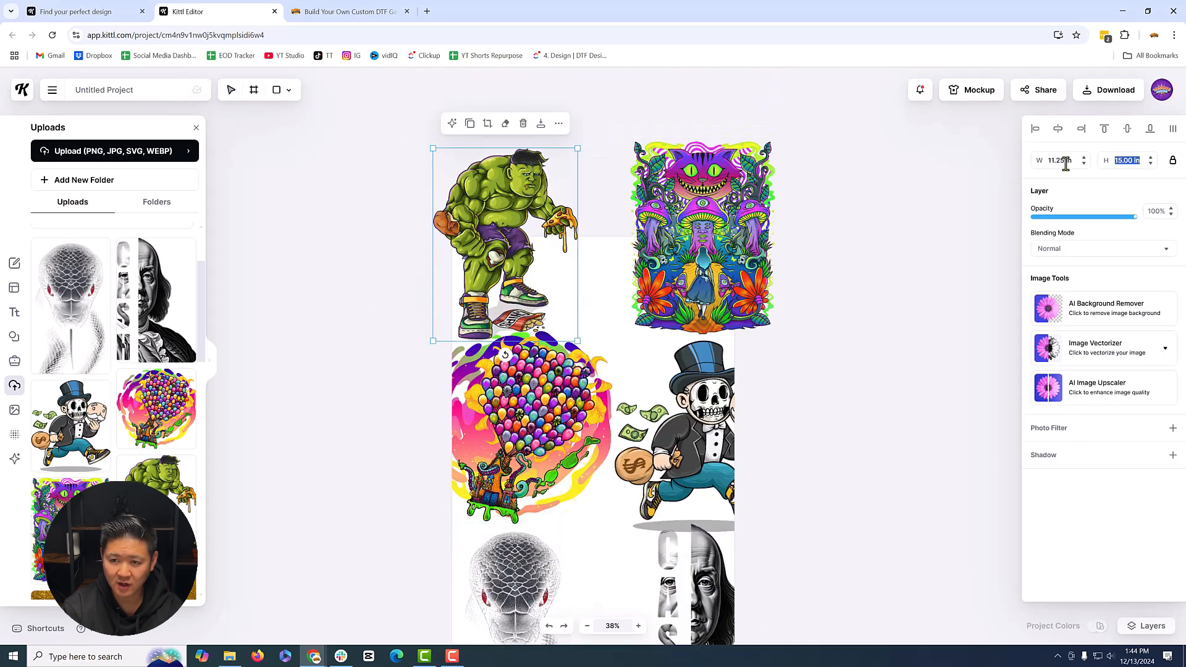
text(11)
key(Return)
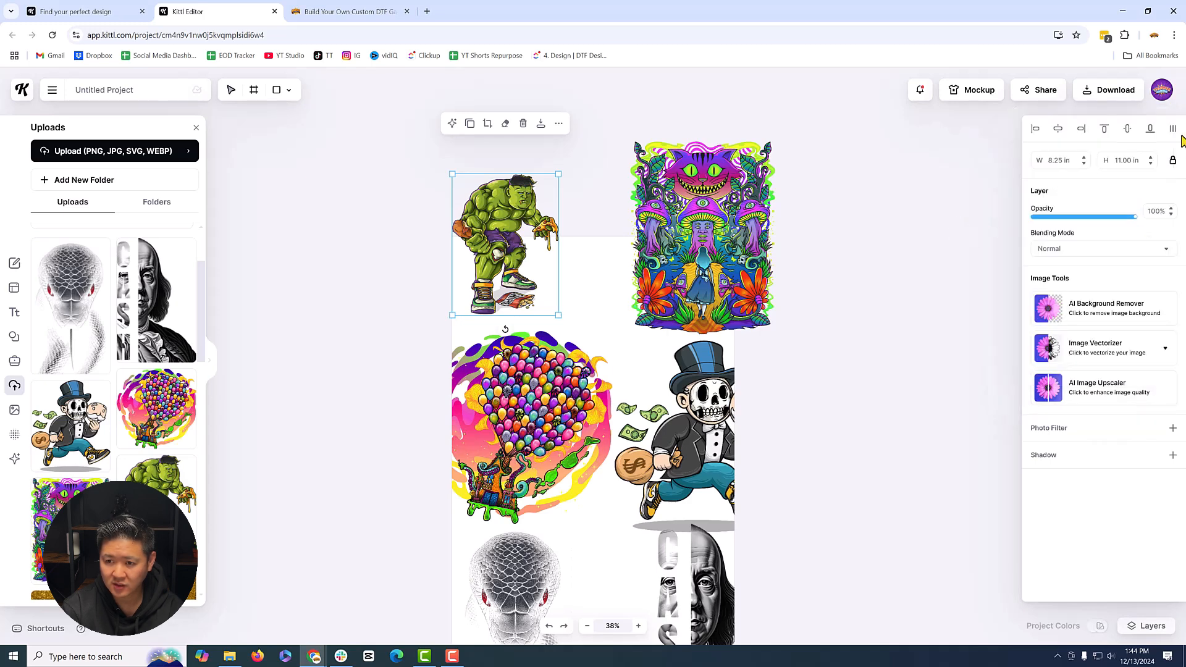
click(1134, 161)
text(12)
key(Return)
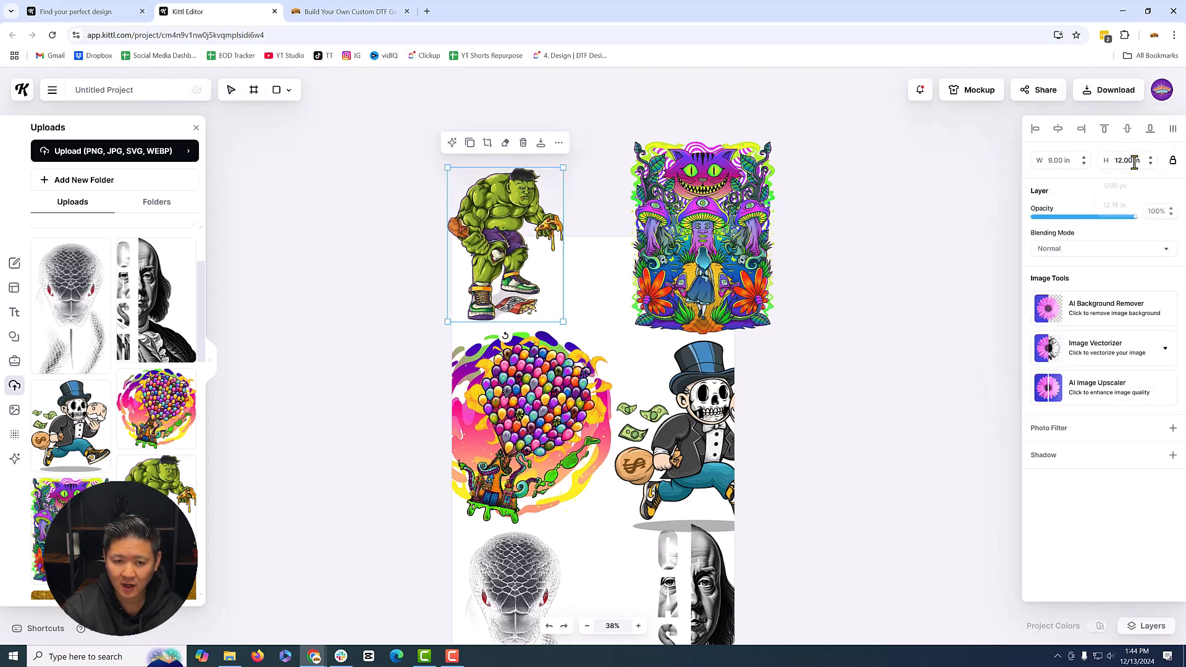
click(725, 238)
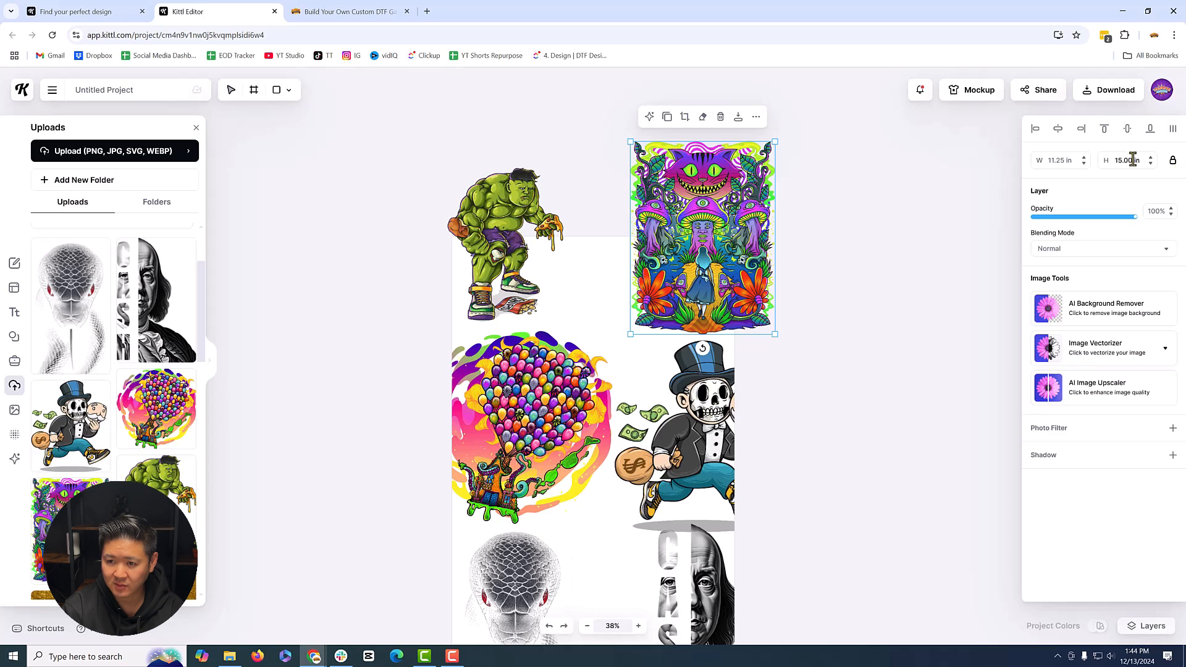
text(12)
key(Return)
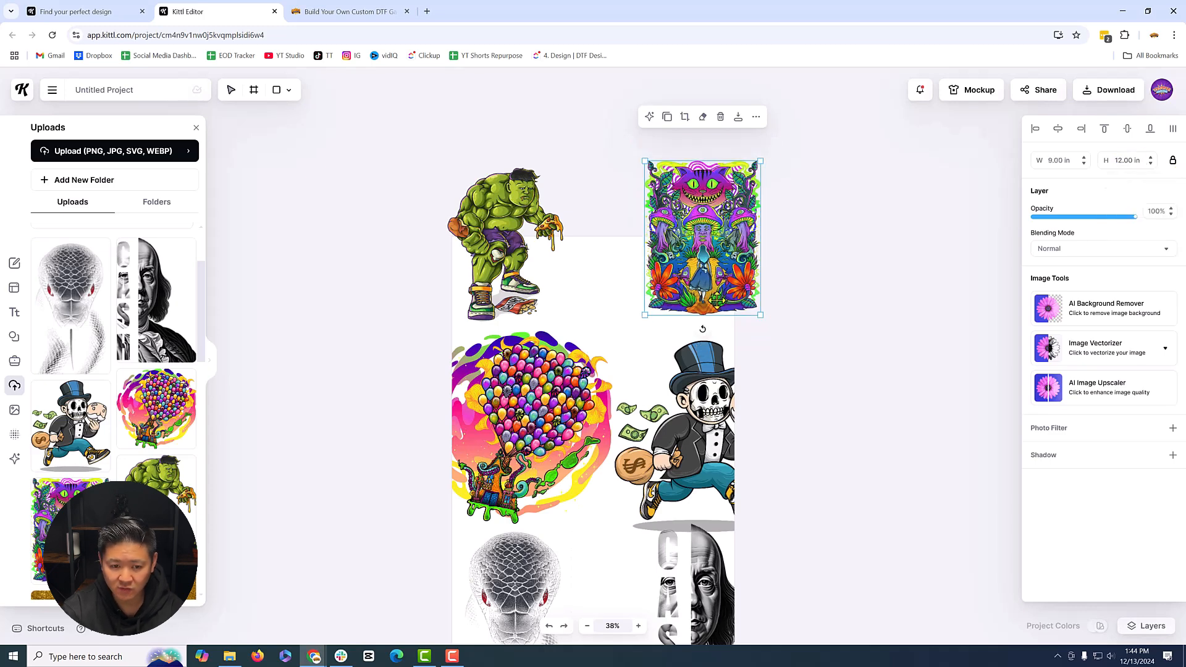
Step: Set the heights of the balloon house and the monopoly man to 12 in each
click(547, 437)
click(1137, 166)
text(12)
key(Return)
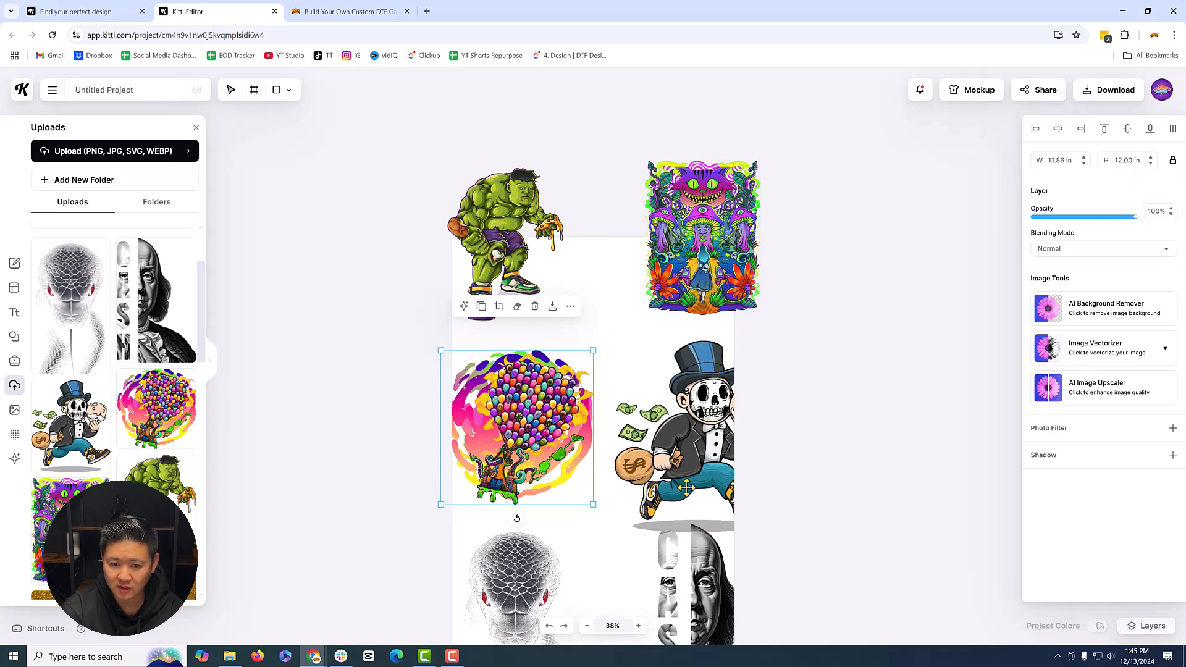
click(686, 488)
click(1125, 165)
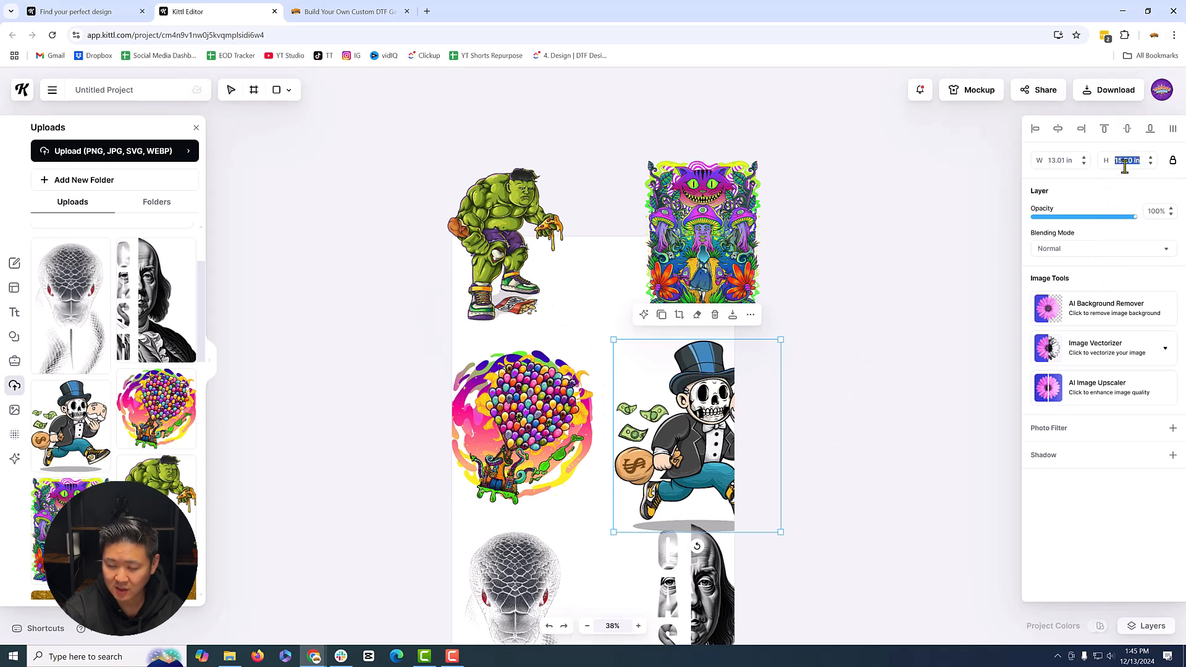
text(12)
key(Return)
scroll(649, 365, down, 4)
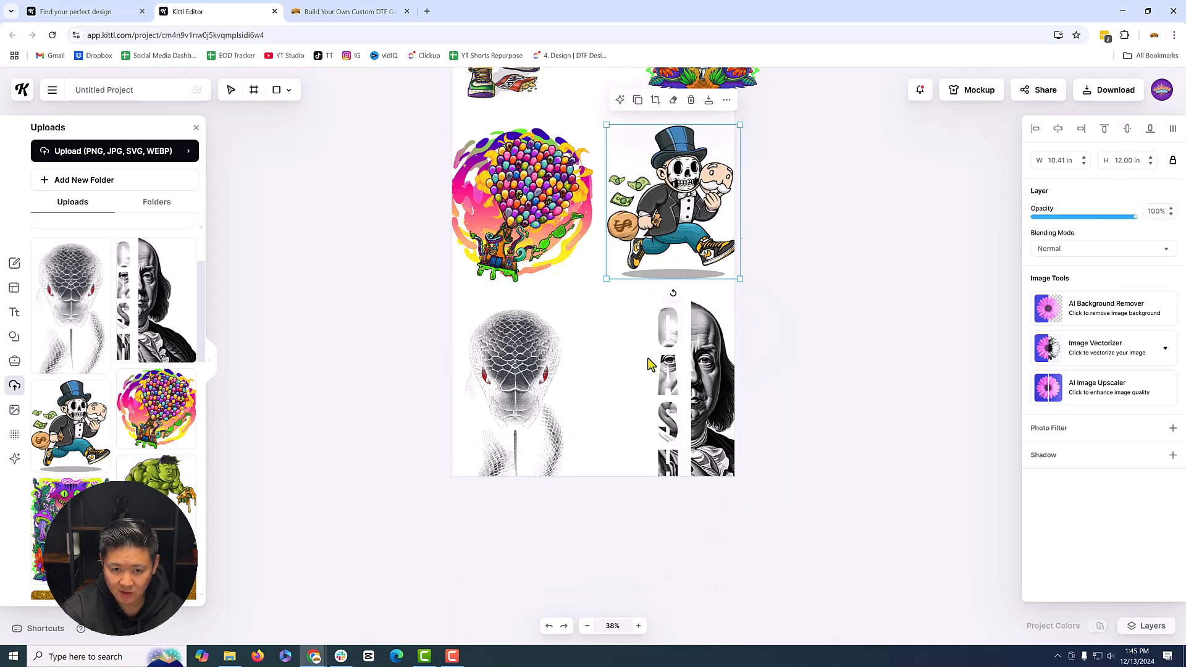
Step: Set the snake's height to 13 in, then move the CASH portrait fully onto the artboard and make it 12 in high
click(518, 401)
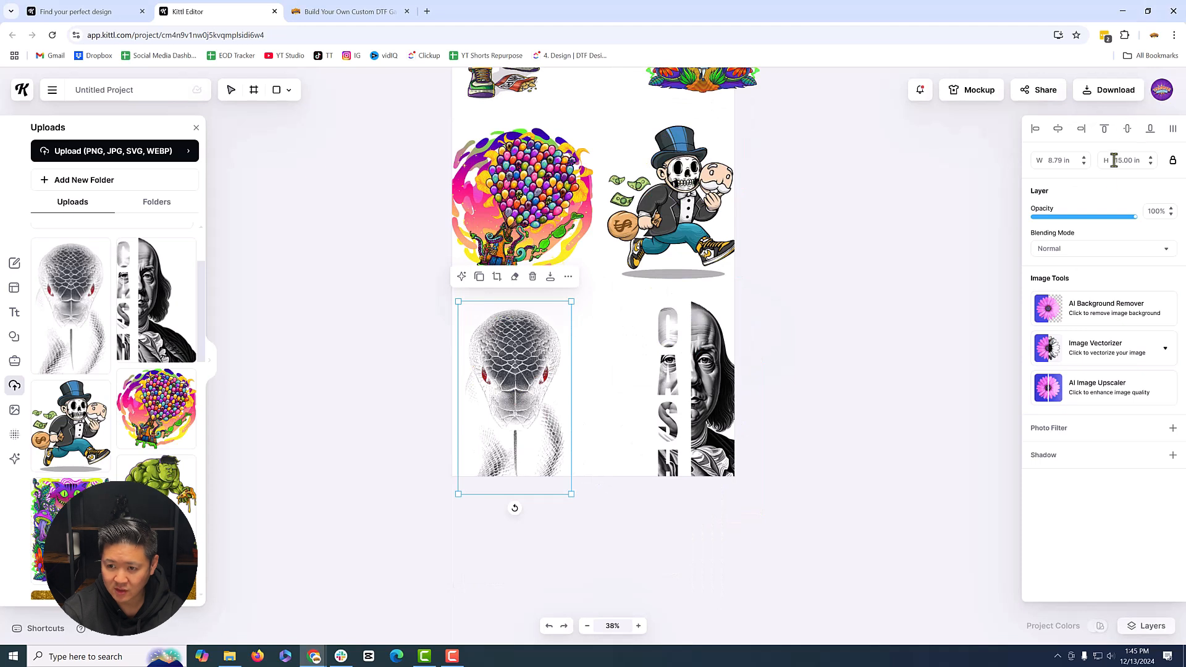
text(12)
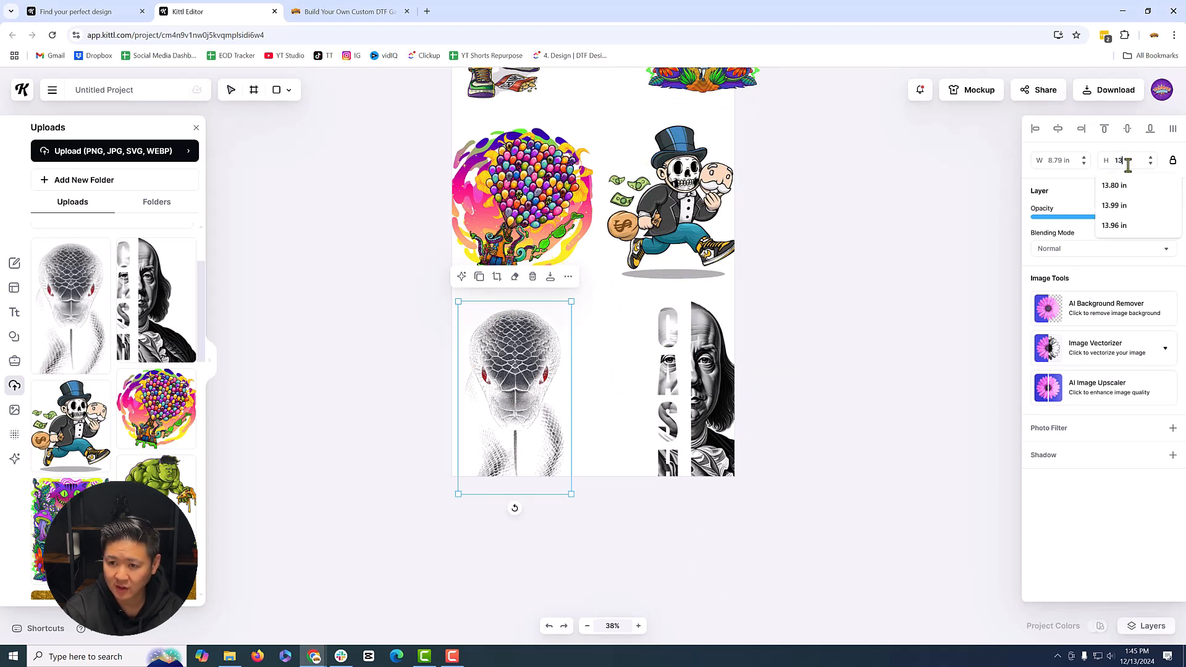
key(Return)
drag(689, 412, 634, 393)
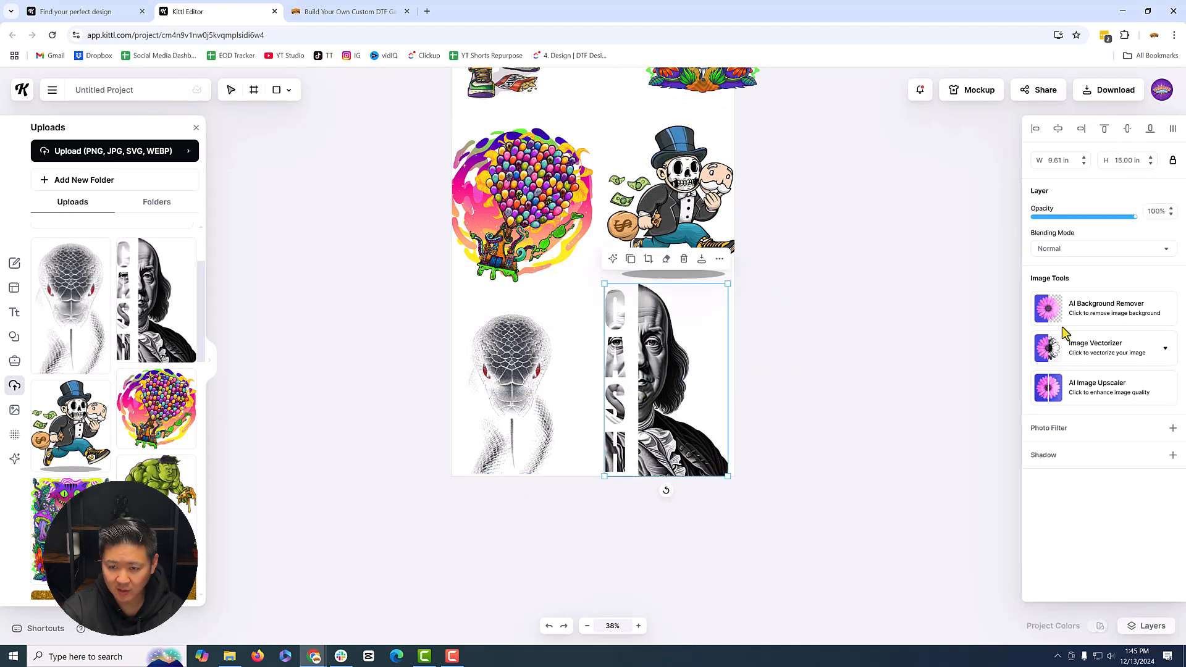
text(12)
key(Return)
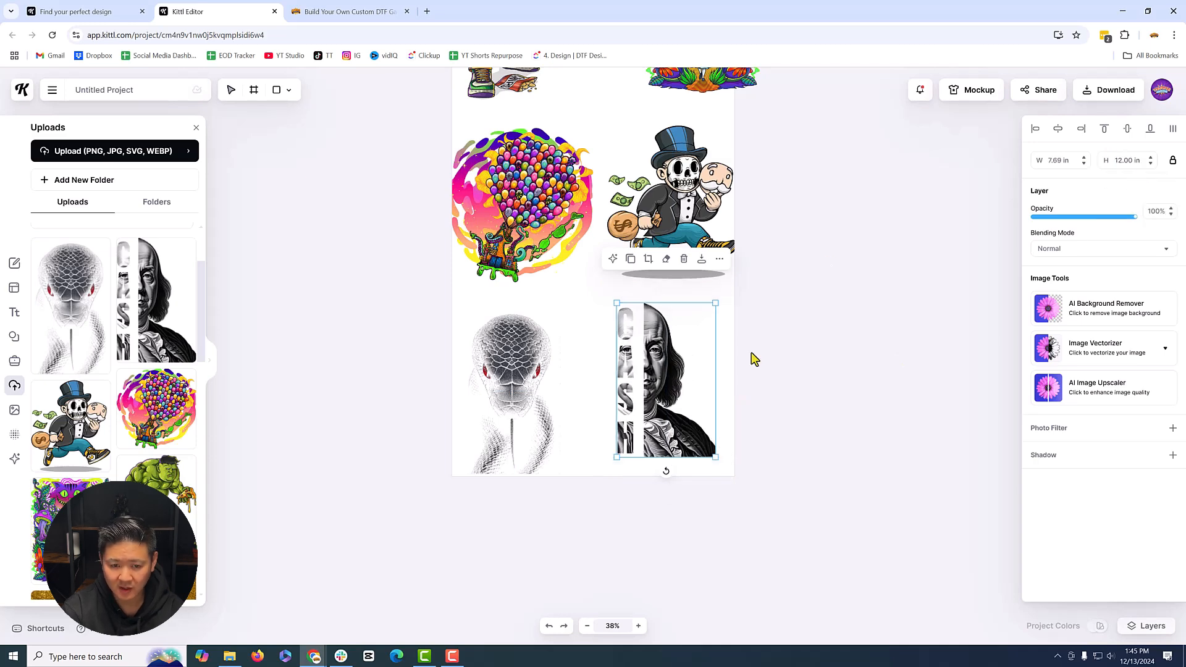
Step: Fit the six designs inside the artboard, setting the monopoly man's height to 11 in and the balloon house's to 10 in
scroll(673, 402, up, 5)
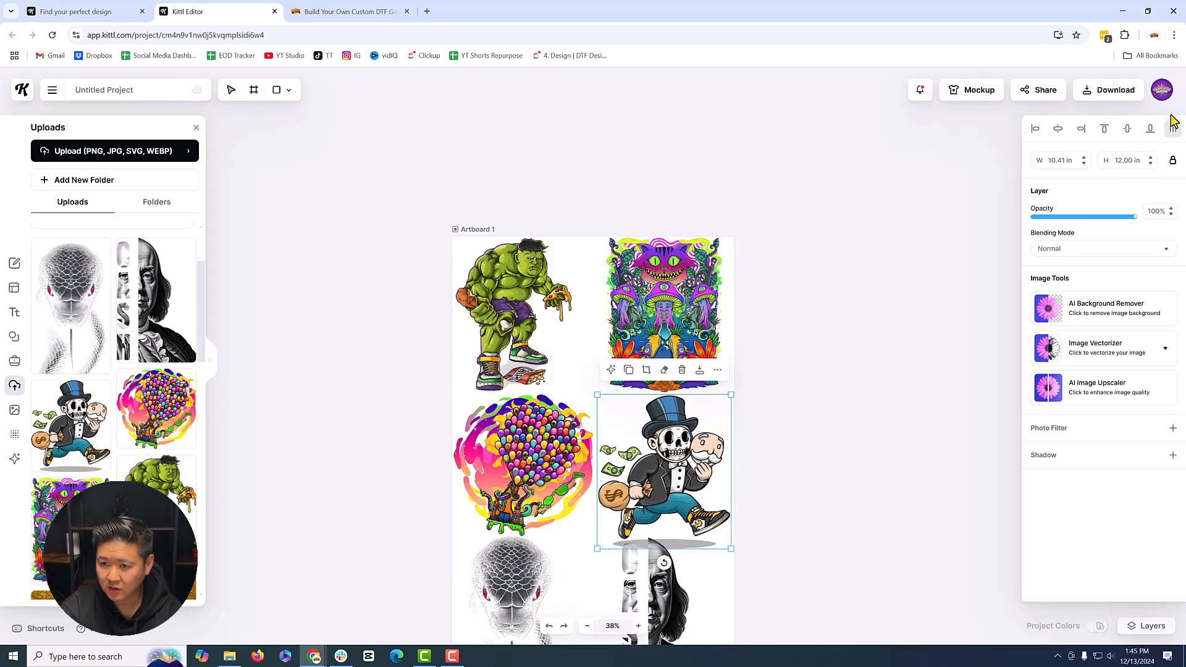
text(1)
text(0)
key(Return)
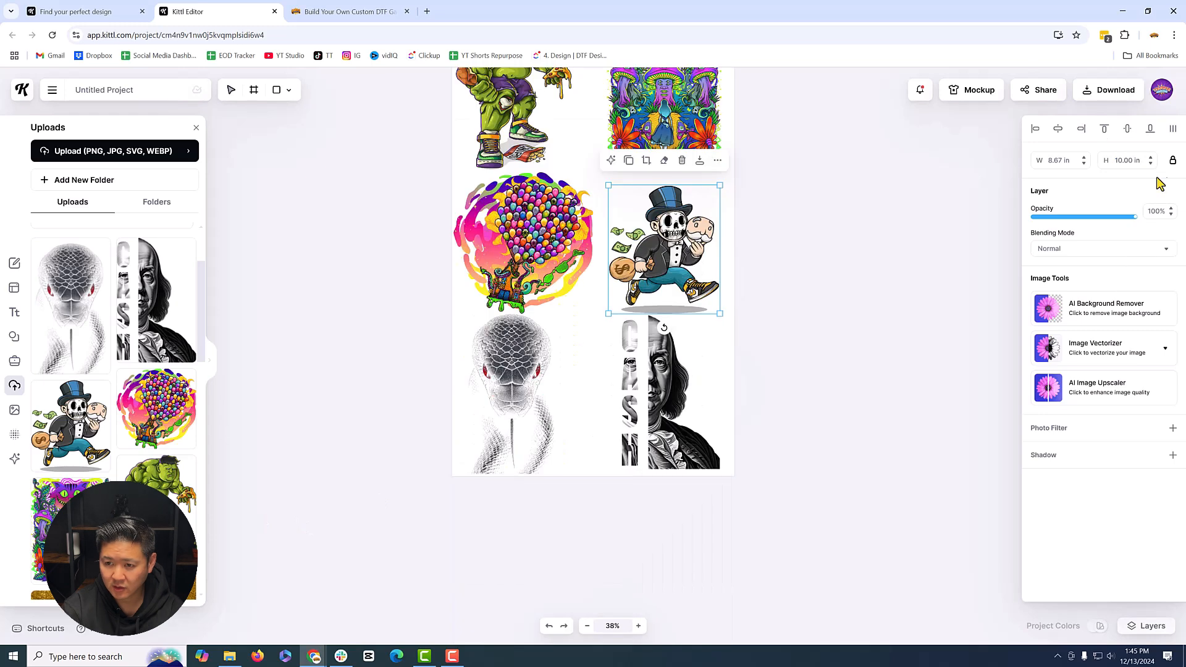
text(11)
key(Return)
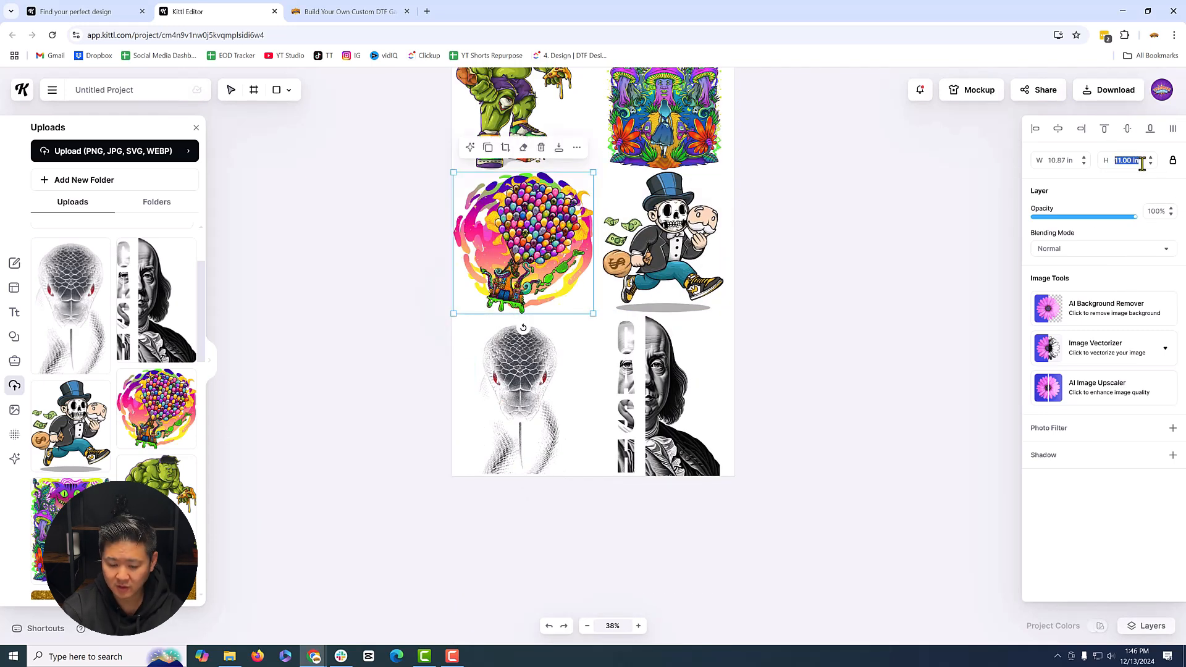
text(10)
key(Return)
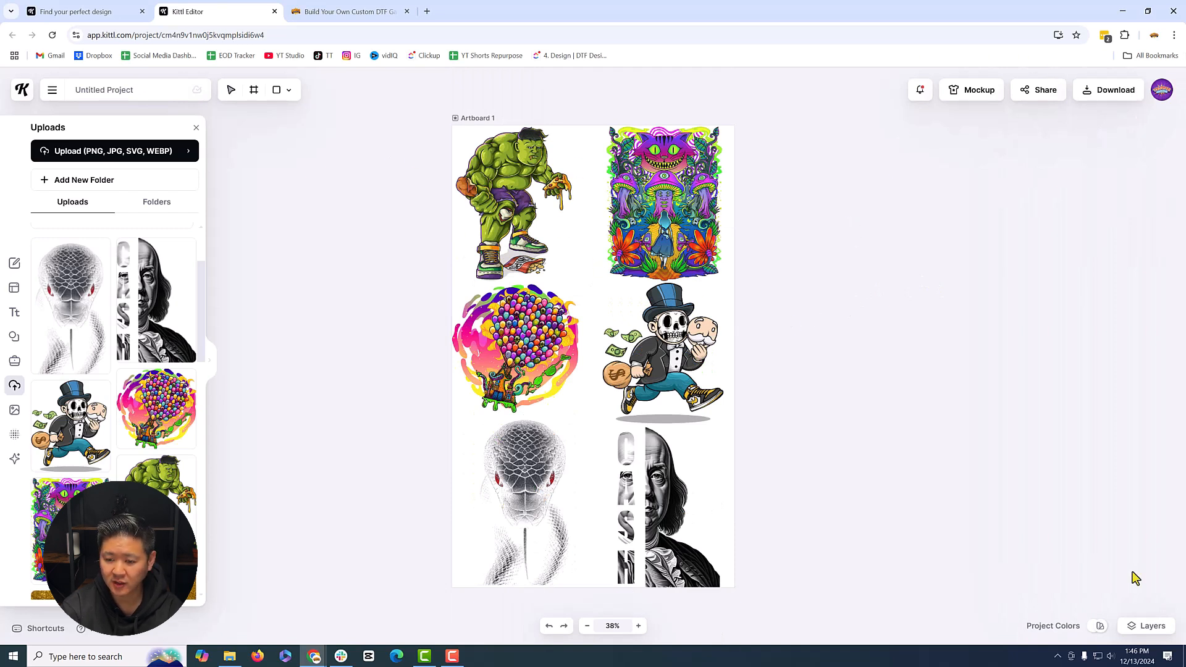
Step: Open the download options for the 22 x 36 in, 300 dpi PNG export and turn on background removal
click(1124, 93)
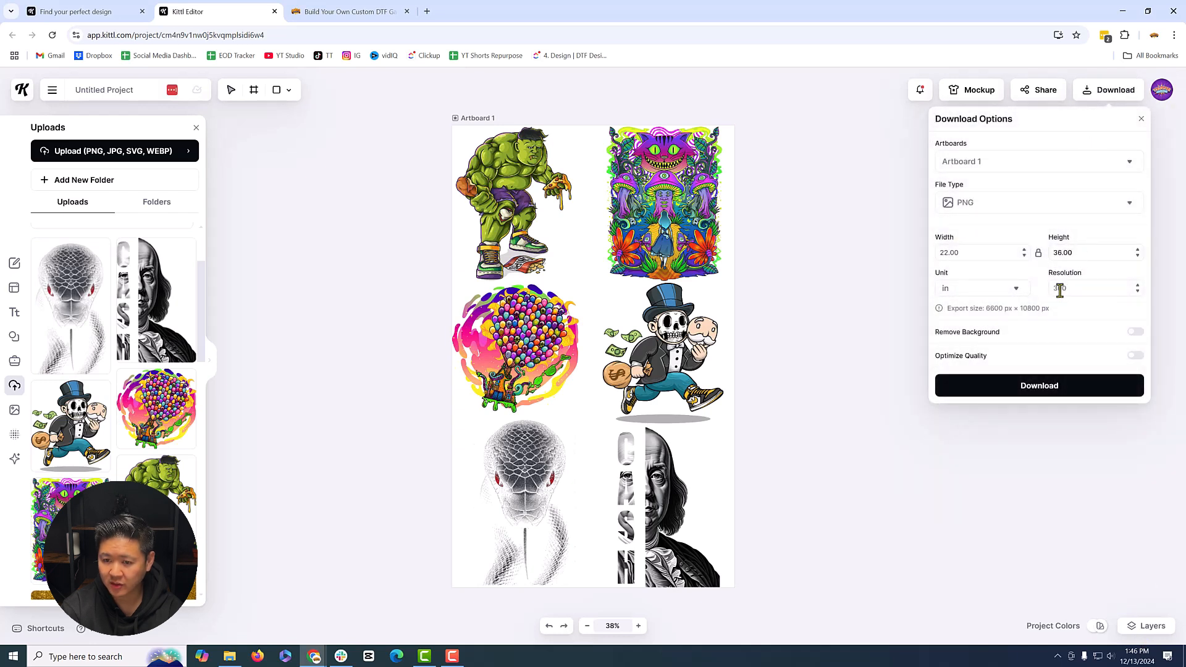
click(1135, 334)
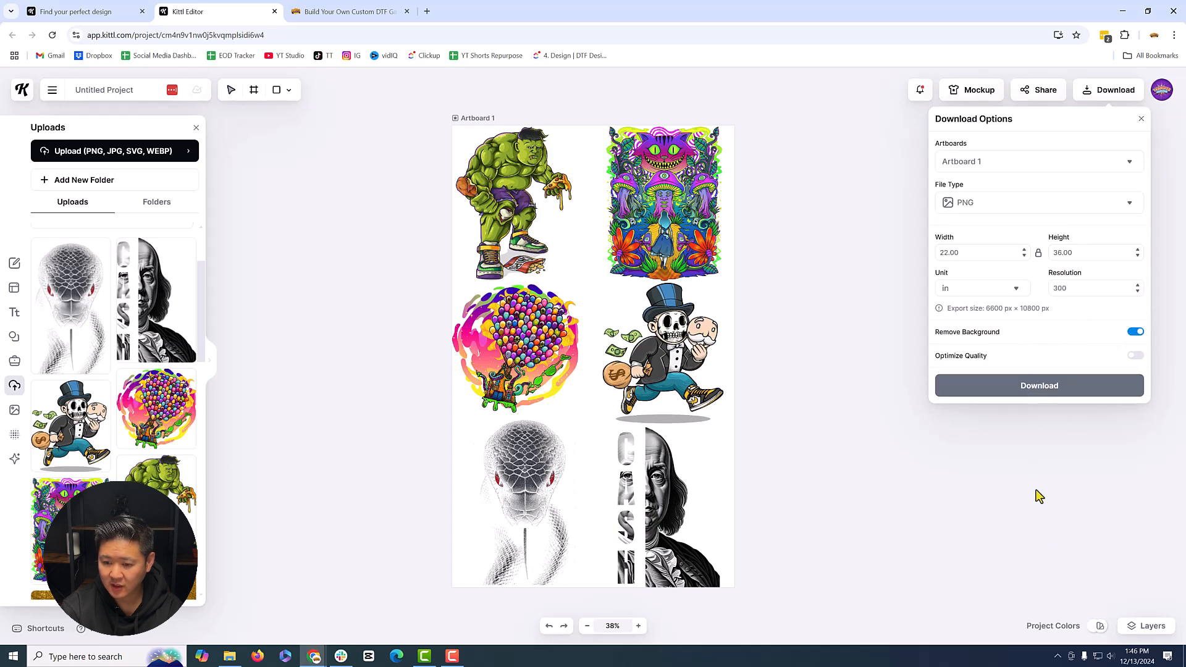
Step: Toggle Artboard 1's visibility and inspect its layers down to the background
click(1148, 626)
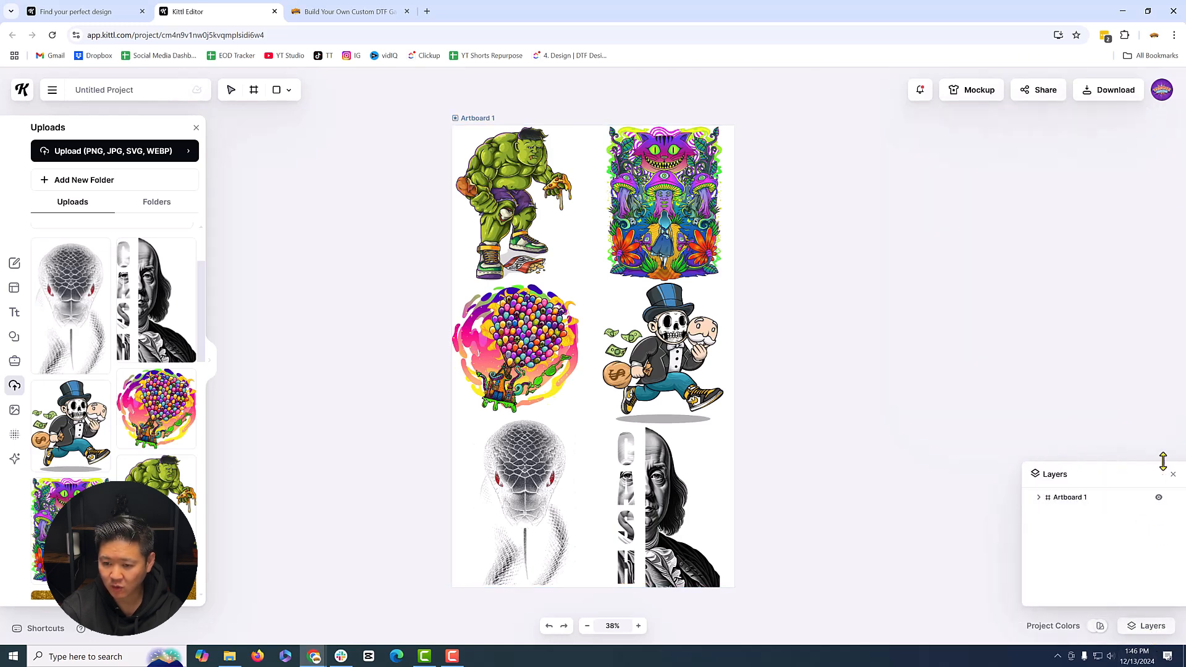
click(1159, 498)
click(1159, 497)
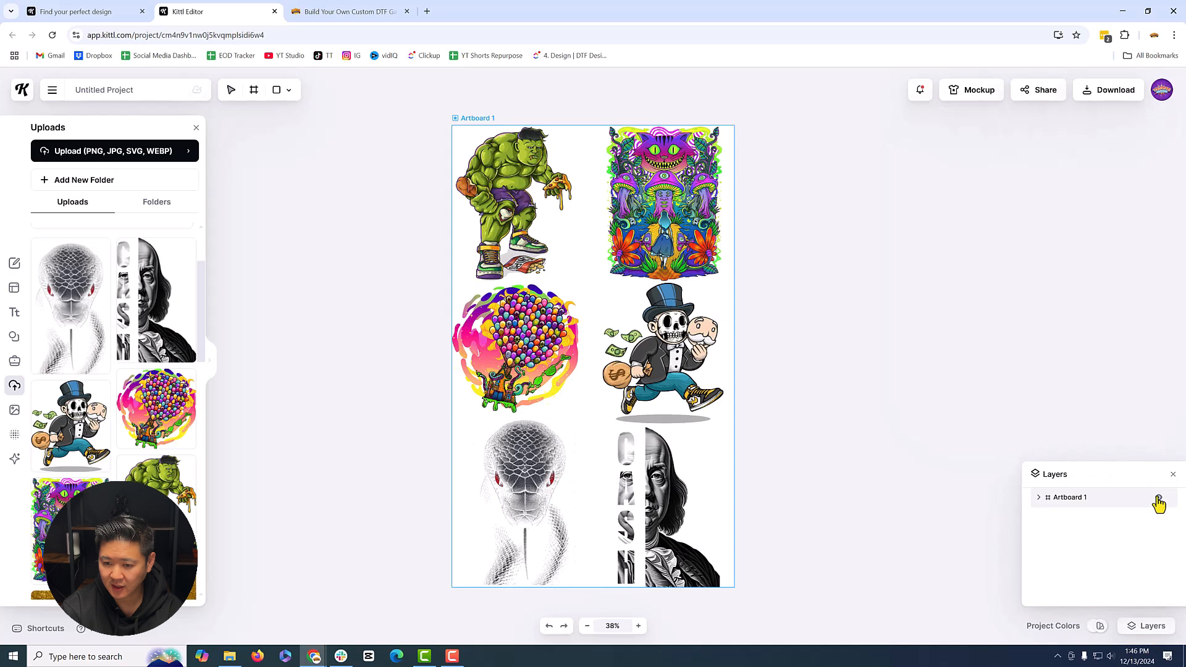
click(1038, 498)
scroll(1064, 543, down, 5)
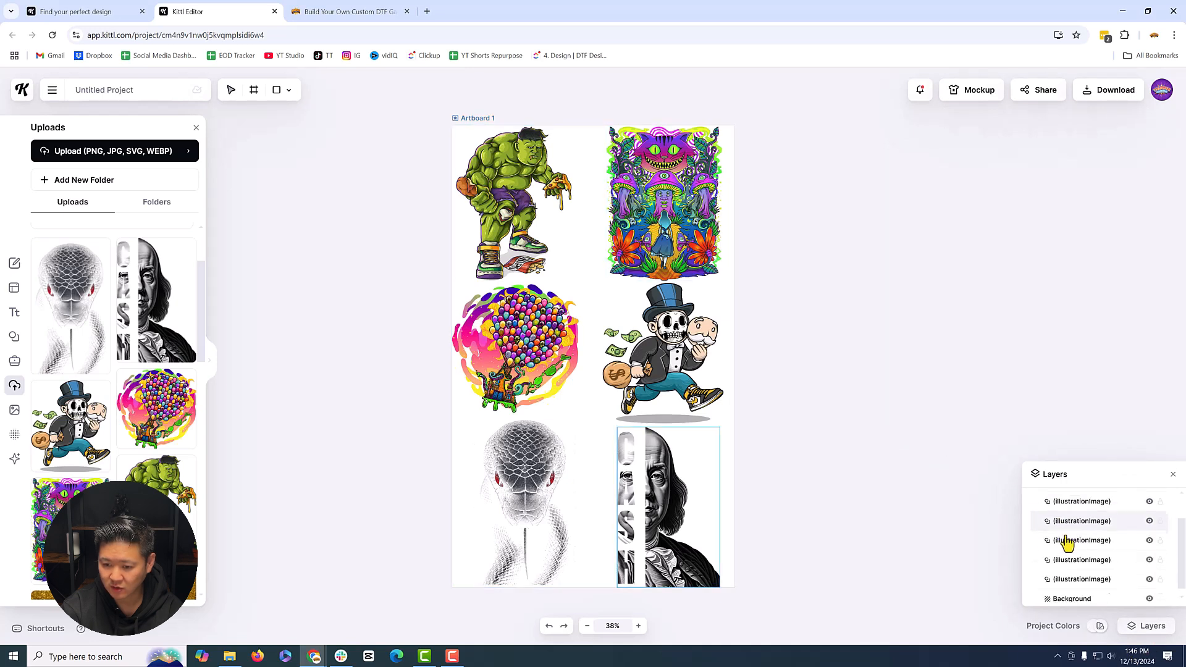
click(1137, 593)
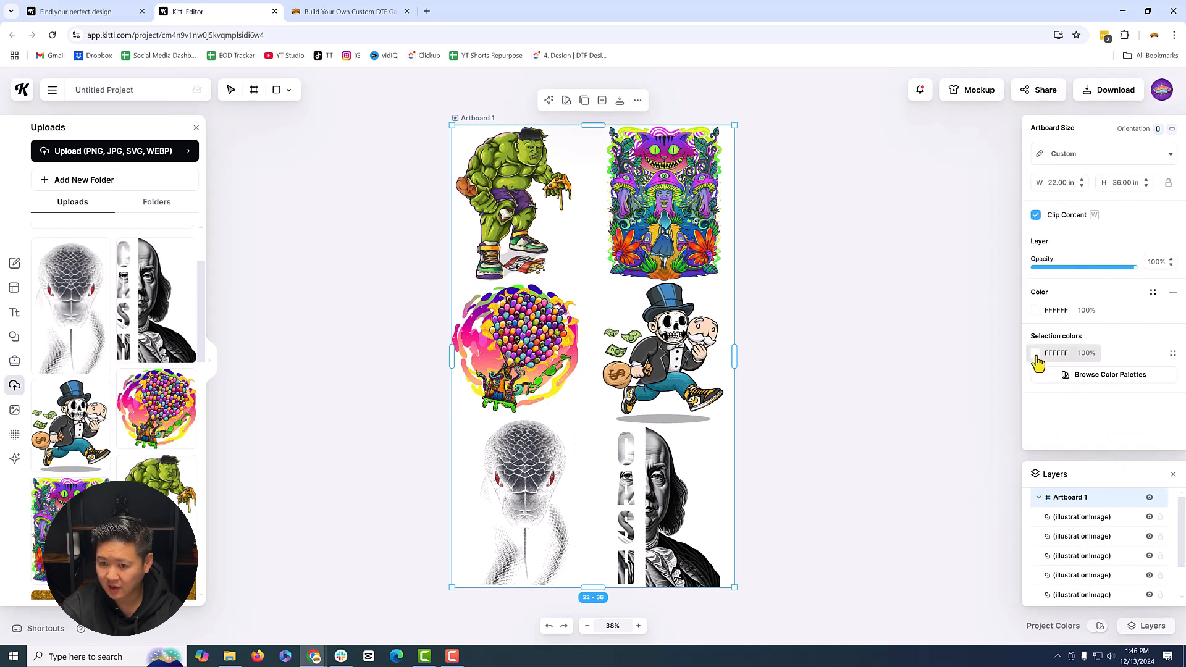
Step: Preview the designs on dark artboard colors 823737 and 664A4A, then set the artboard color to near-white FFFAFA
click(1037, 310)
click(964, 392)
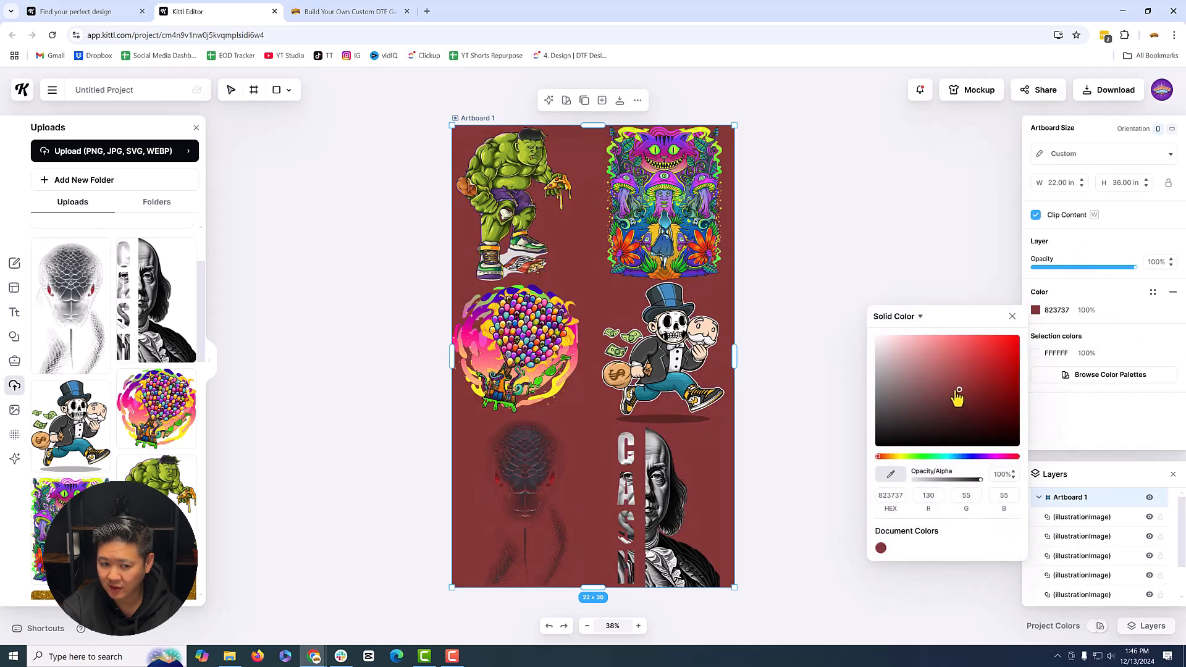
drag(958, 397, 915, 402)
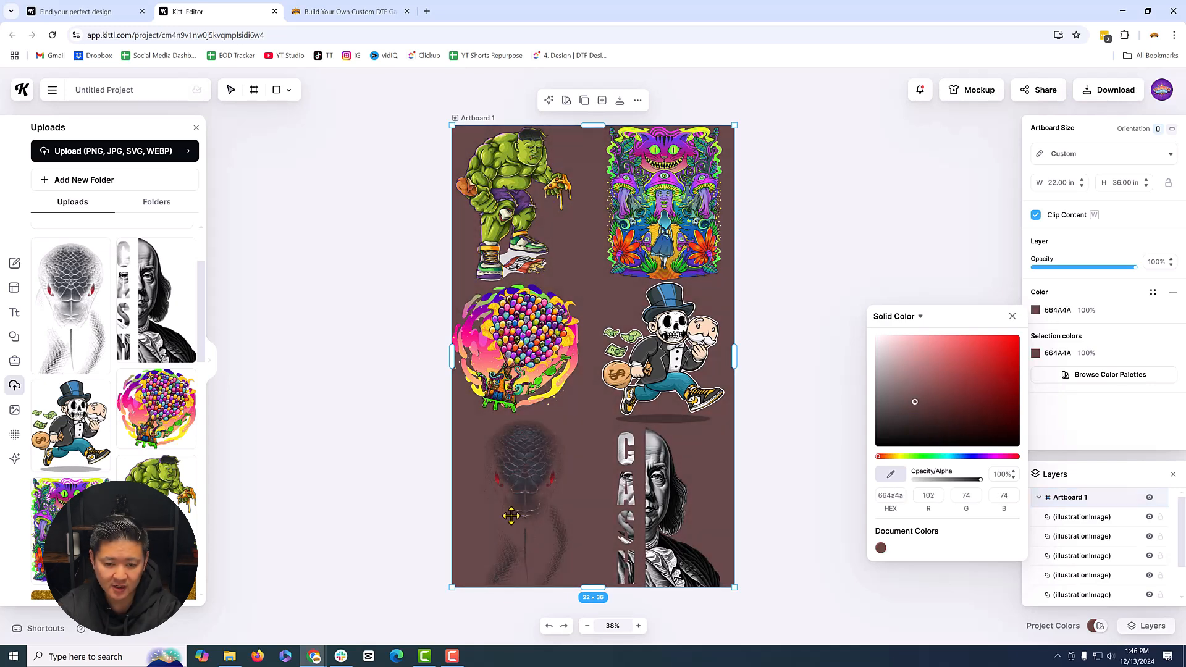
drag(962, 371, 876, 337)
click(1012, 317)
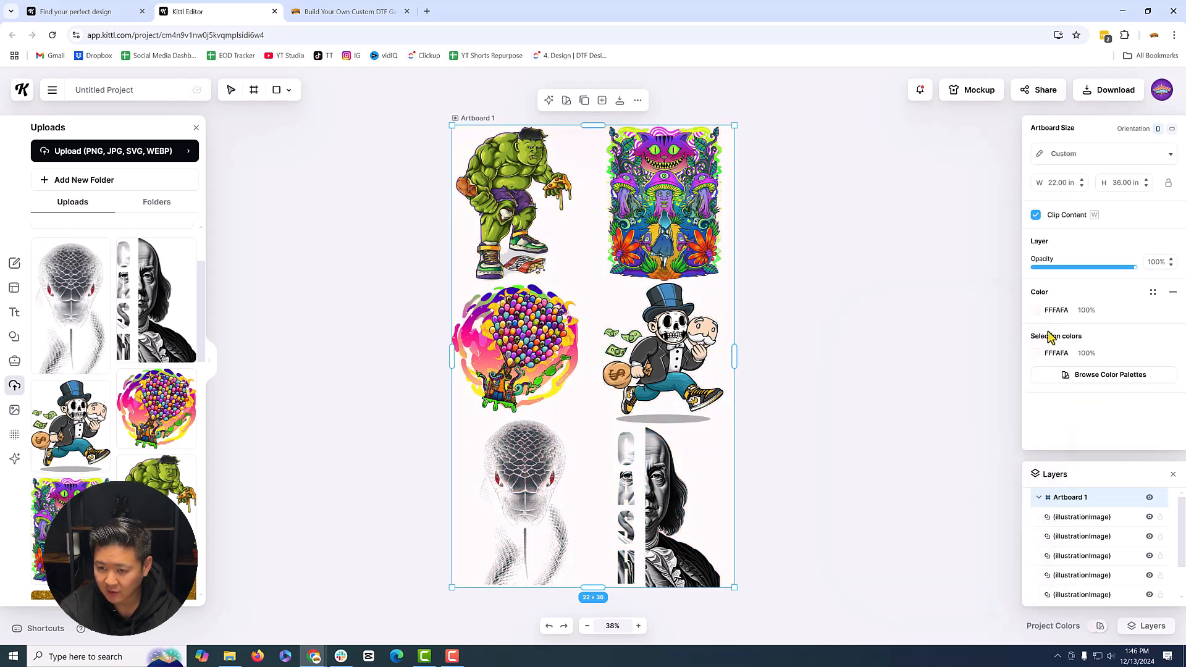
click(972, 227)
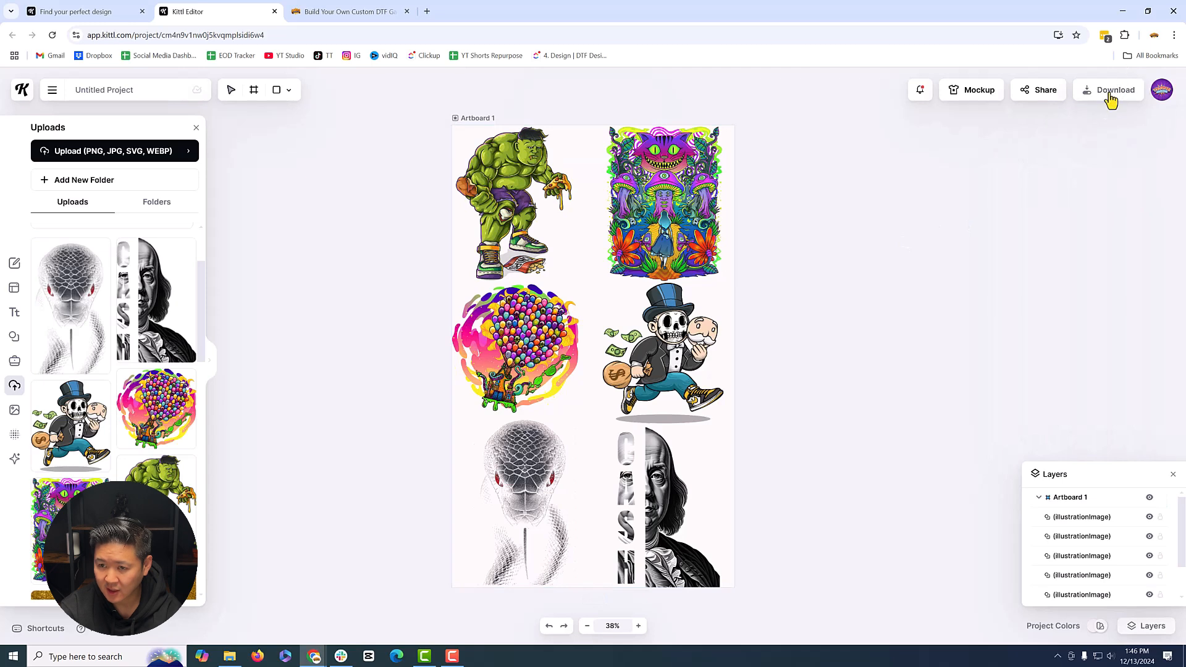
Step: Download Artboard 1 as a 22 x 36 in PNG at 300 dpi with the background removed
click(1110, 90)
click(1069, 394)
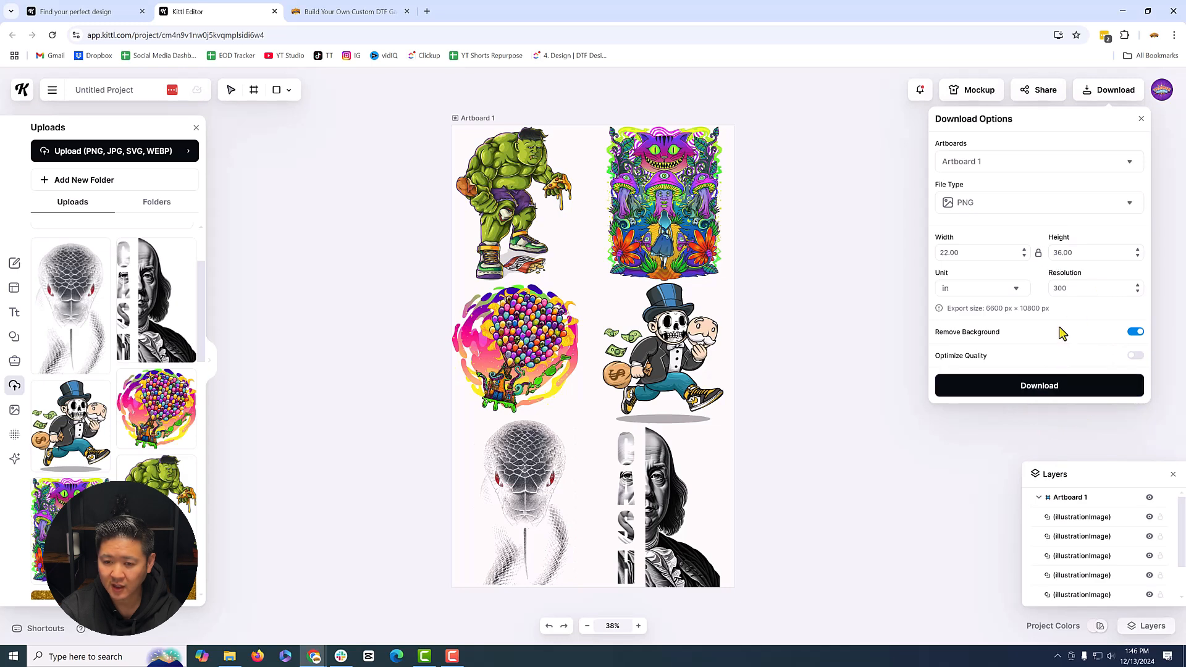
click(1048, 392)
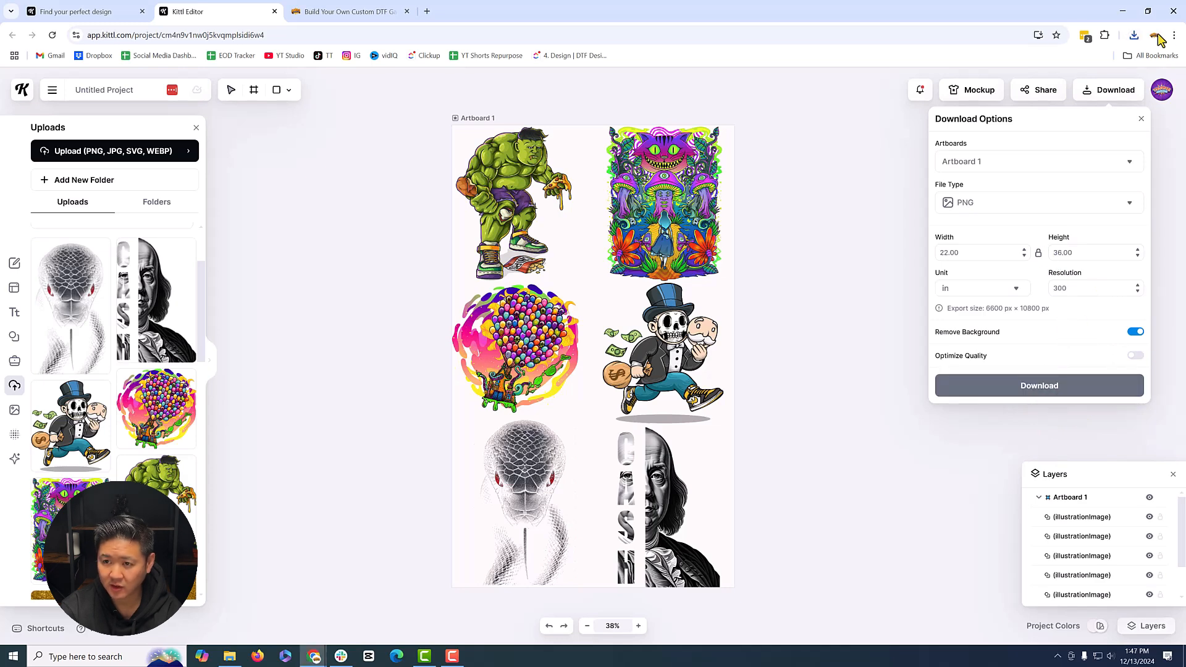
Step: Switch to the Transfer Superstars gang sheet builder and add all six uploaded designs to the 22 x 36 in sheet
click(366, 9)
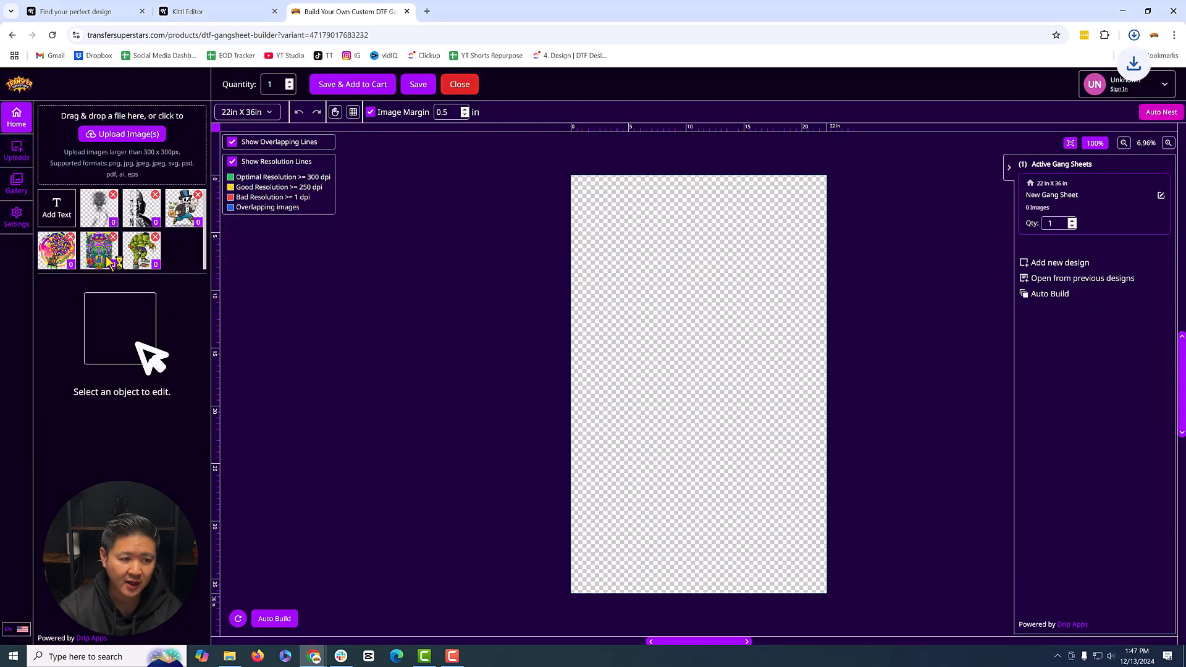
click(152, 262)
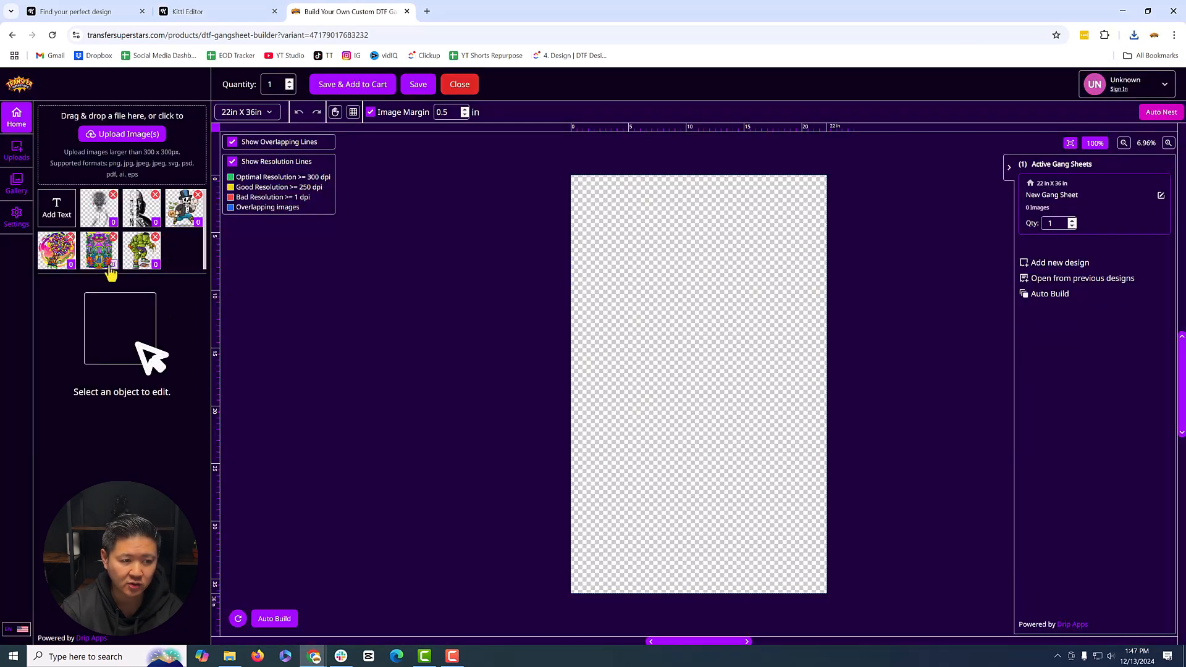
click(110, 209)
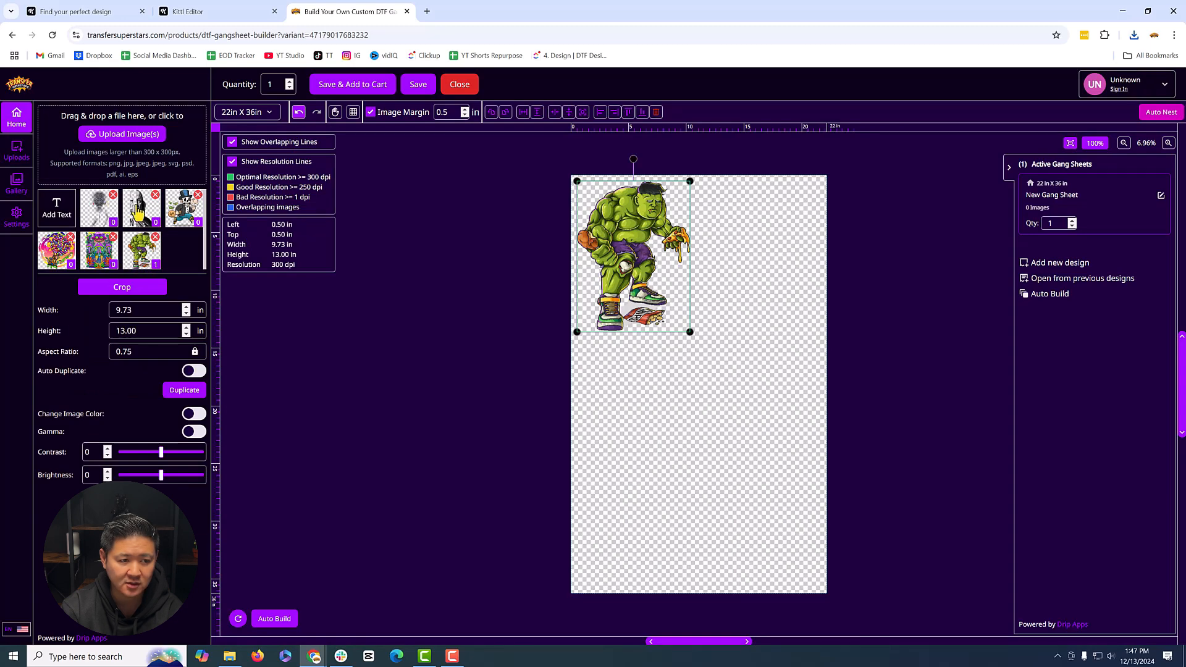
click(139, 212)
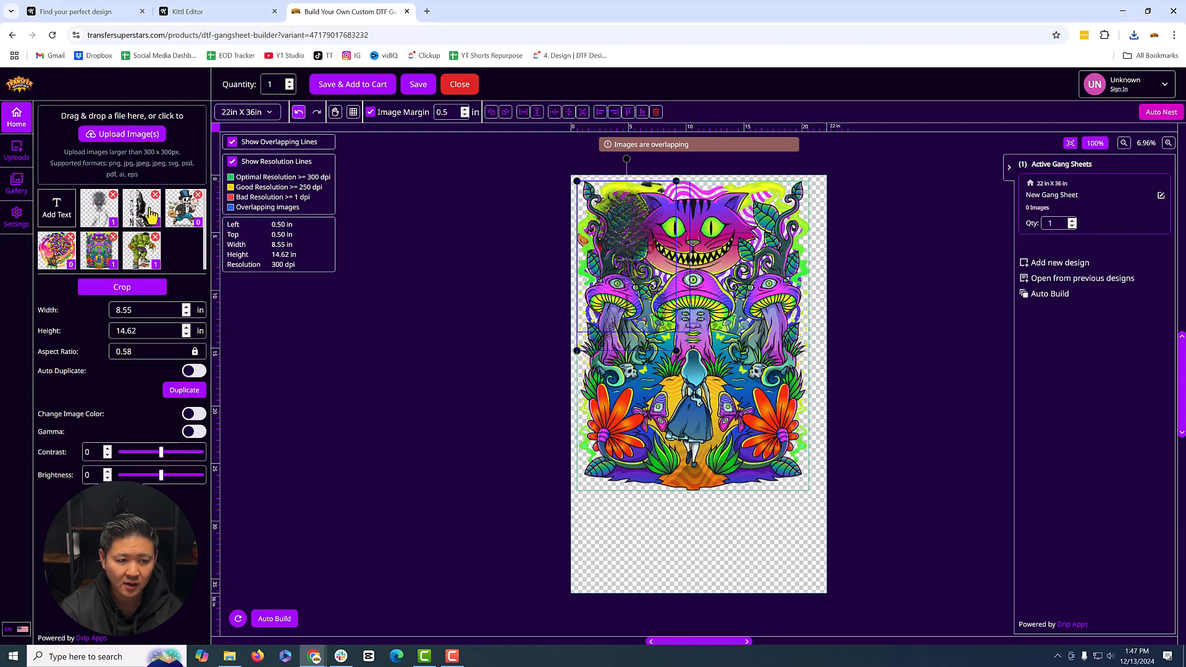
click(62, 262)
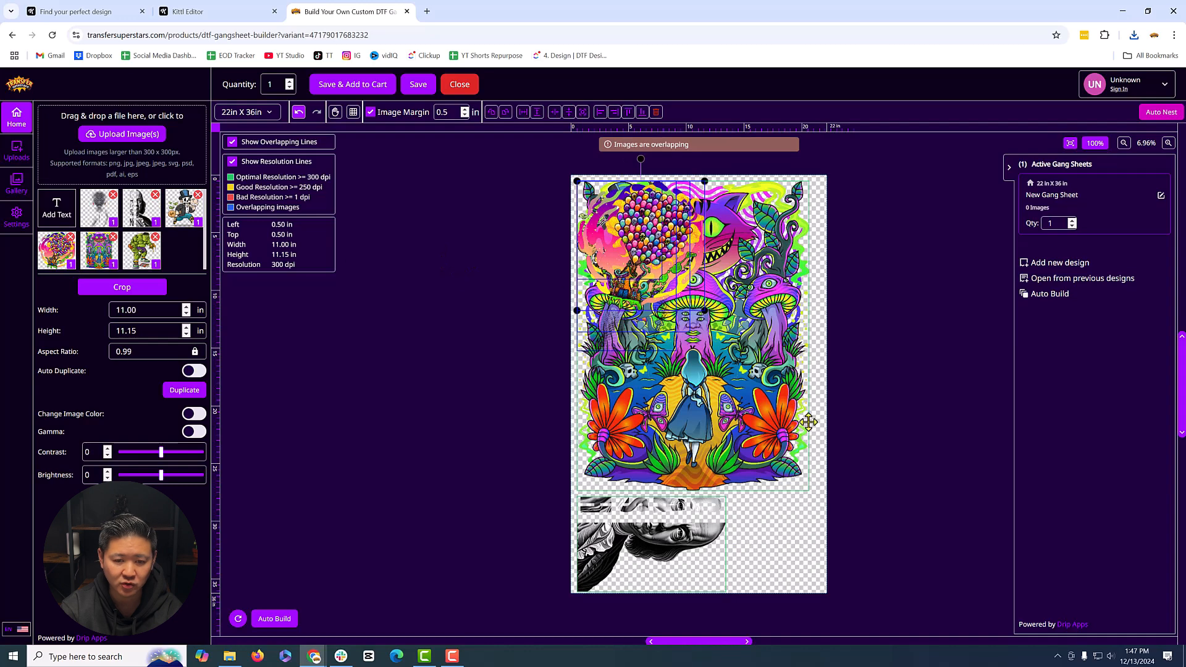
click(744, 534)
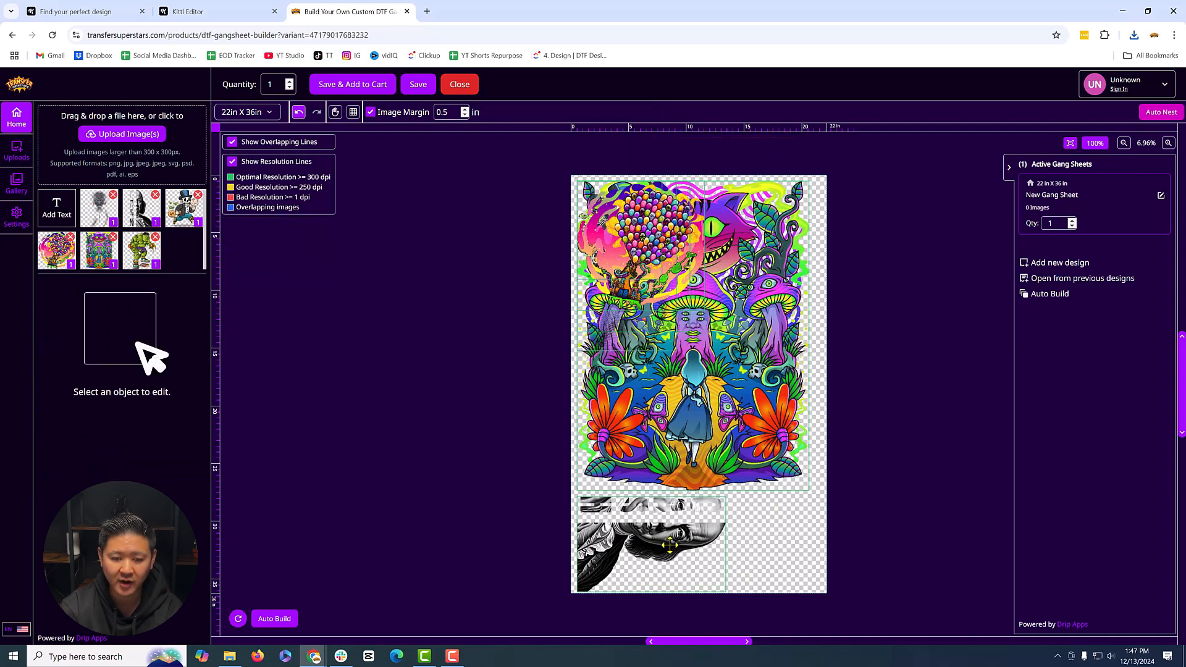
Step: Shrink the Cheshire cat design into the sheet's upper right corner and move the balloon house design below it
click(665, 538)
click(706, 329)
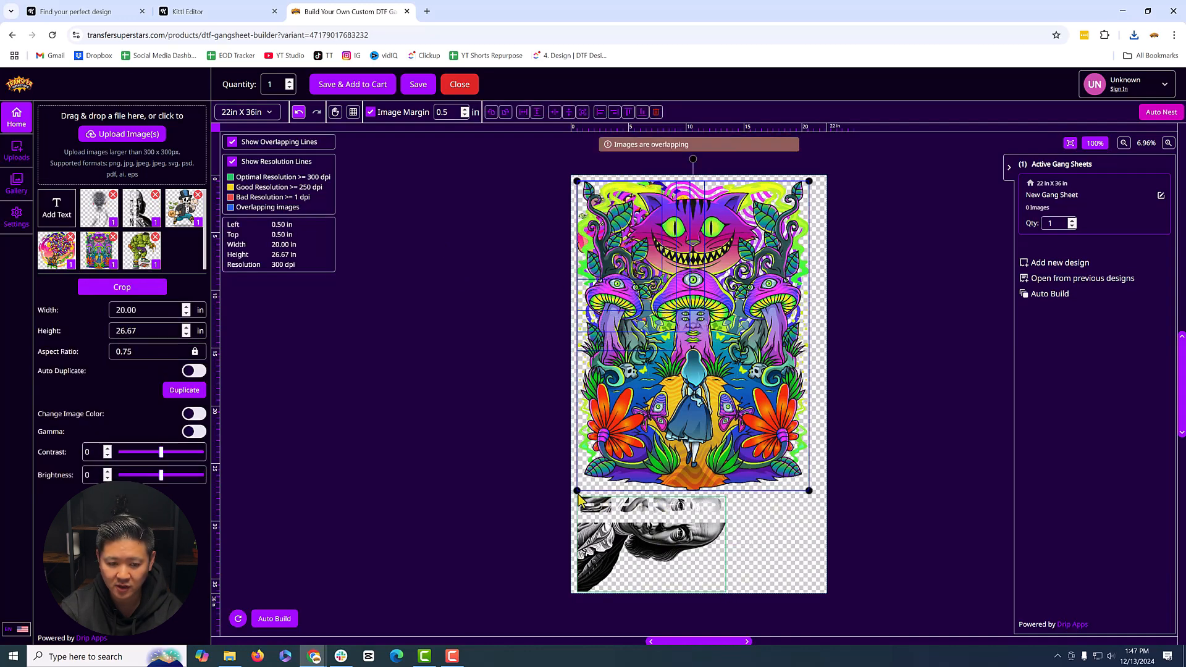
drag(578, 490, 736, 368)
drag(727, 228, 742, 228)
drag(647, 269, 747, 446)
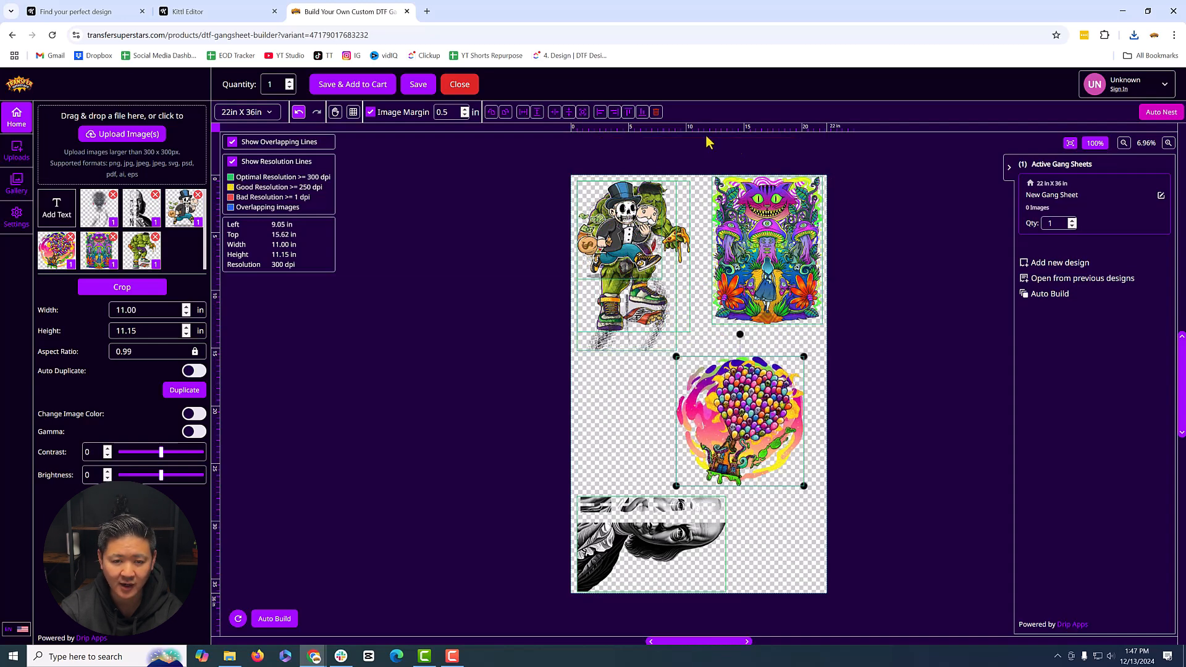
Step: Arrange the top-hat skeleton and balloon house designs side by side in the middle row, shrinking the skeleton to about 9.95 in wide
drag(645, 234, 609, 490)
drag(644, 388, 696, 331)
drag(619, 442, 637, 445)
click(739, 406)
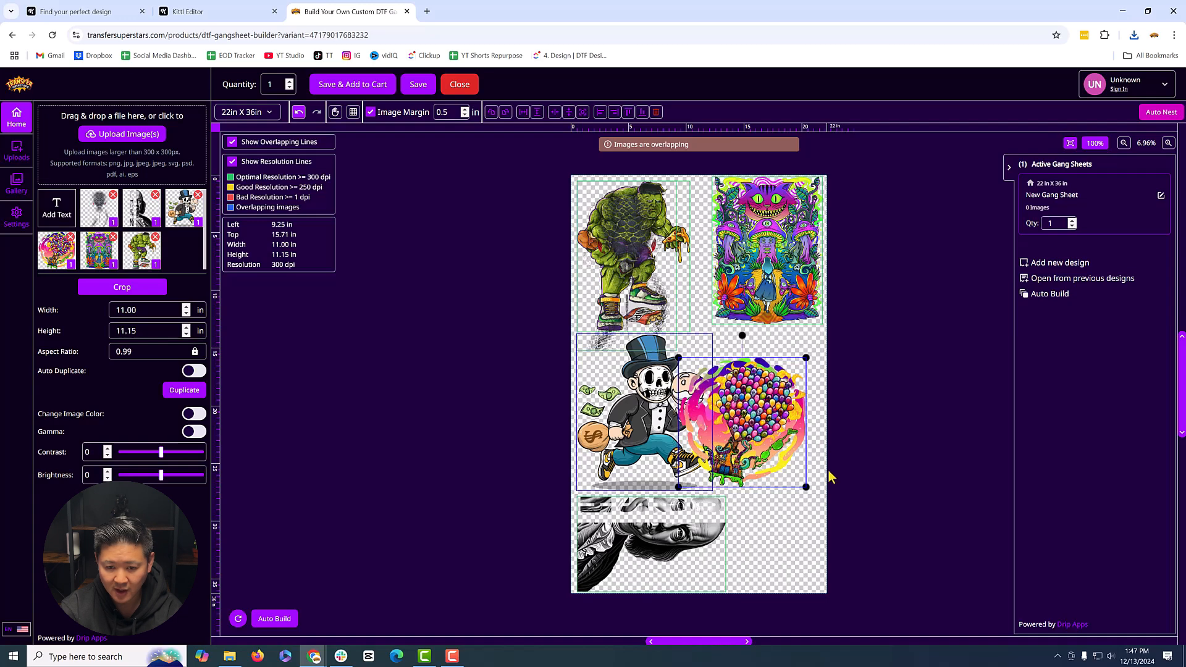
drag(786, 440, 808, 436)
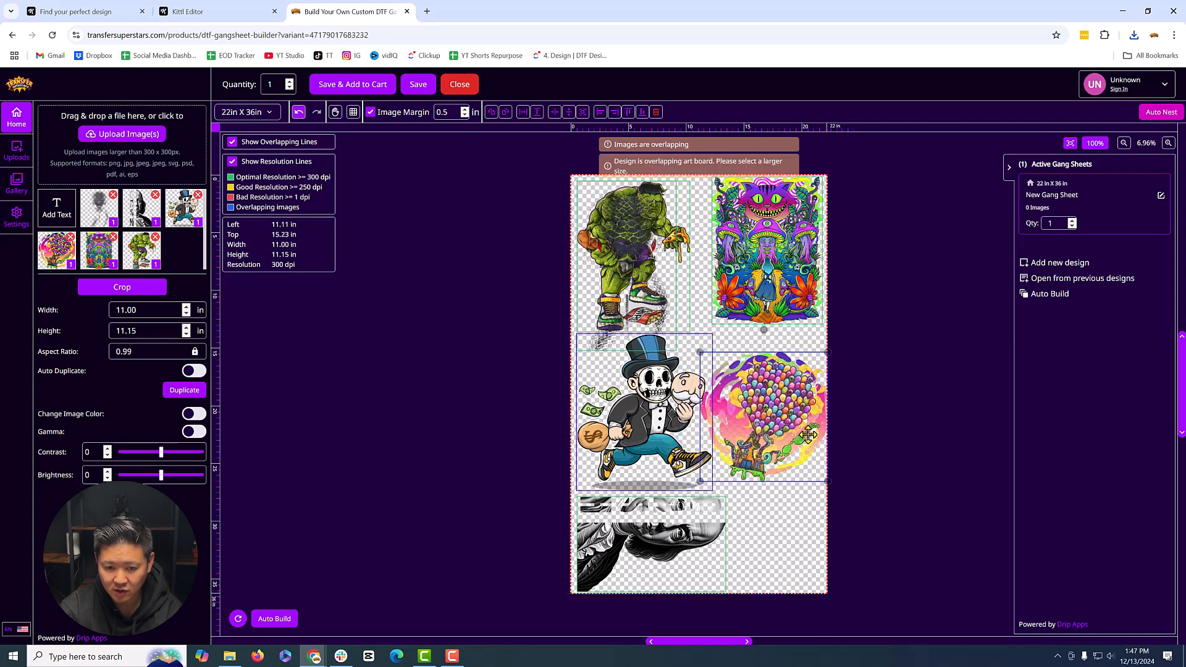
click(687, 473)
drag(712, 489, 694, 482)
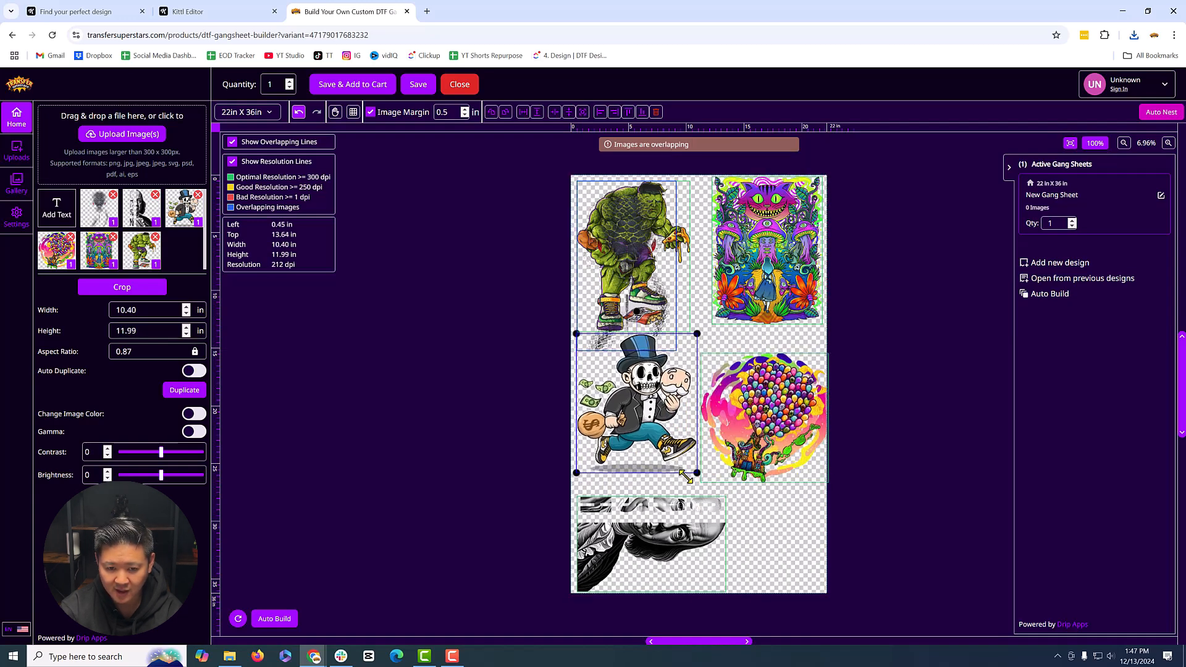
drag(655, 433, 656, 447)
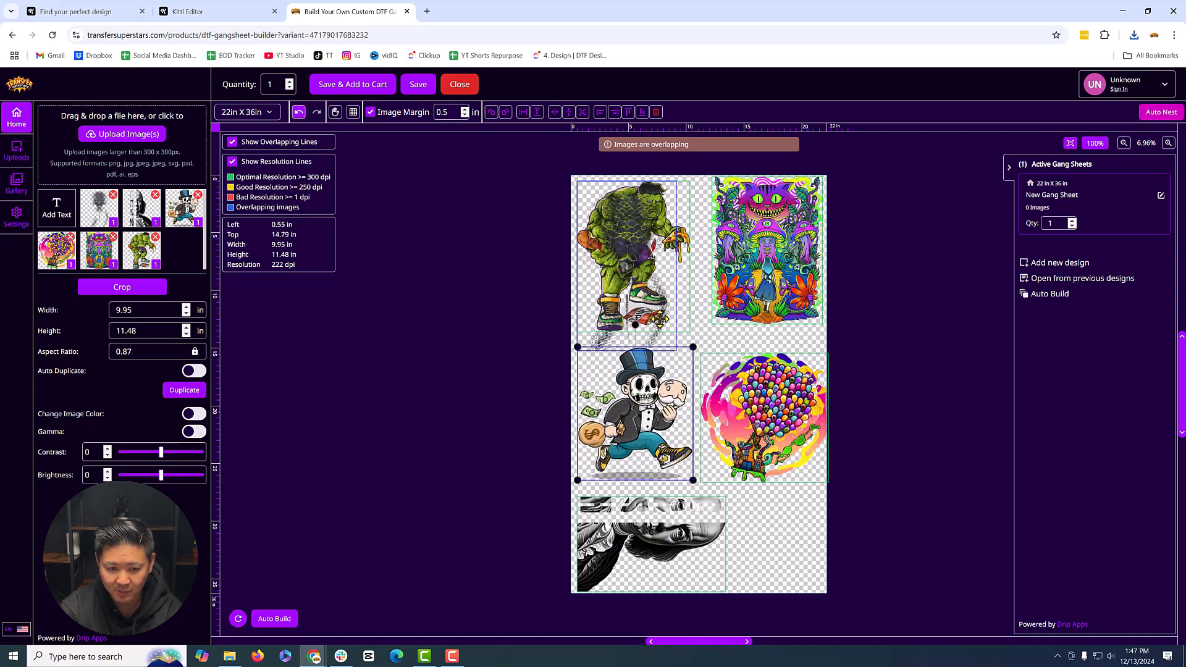
Step: Move the snake design over to the balloon house, then rotate the half-face portrait upright and place it on the sheet's lower right
drag(678, 286, 788, 435)
mouse_move(787, 330)
mouse_down()
mouse_move(778, 352)
mouse_move(784, 335)
mouse_up()
click(665, 510)
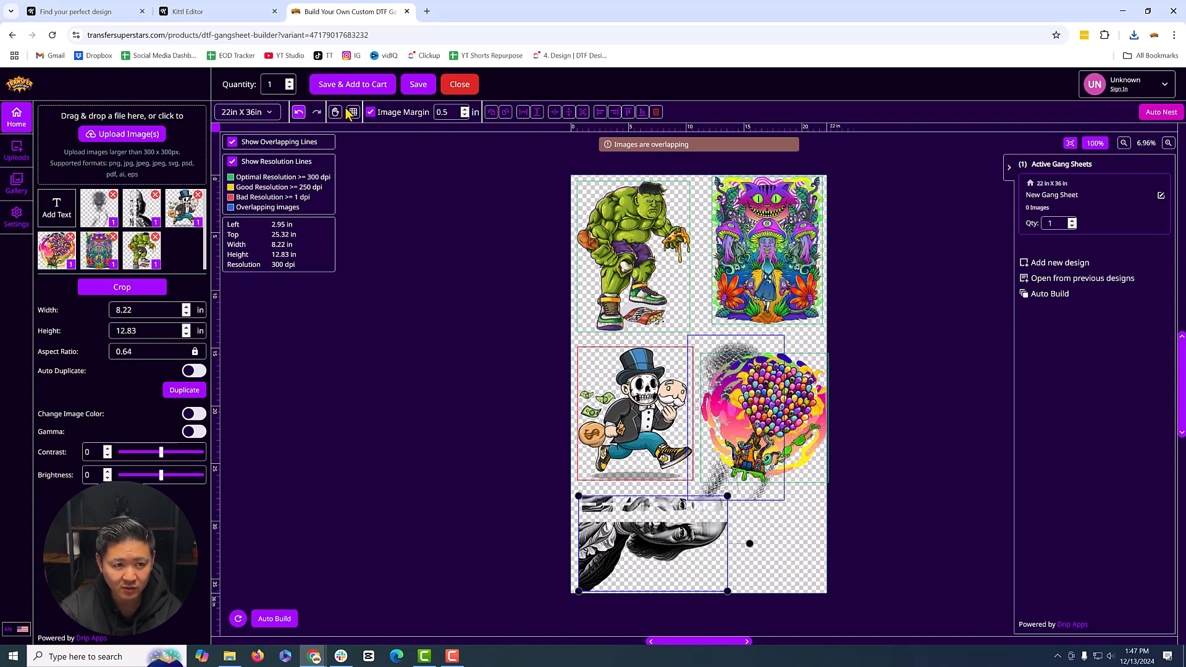
click(507, 113)
click(507, 112)
click(507, 112)
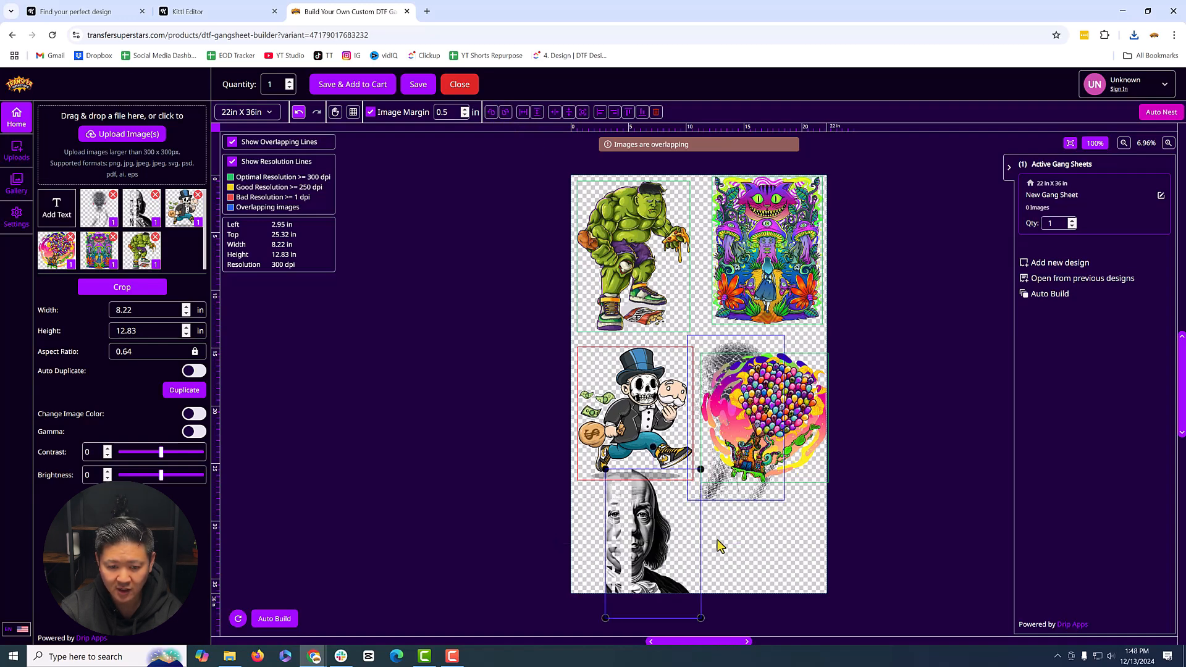
drag(655, 531, 754, 478)
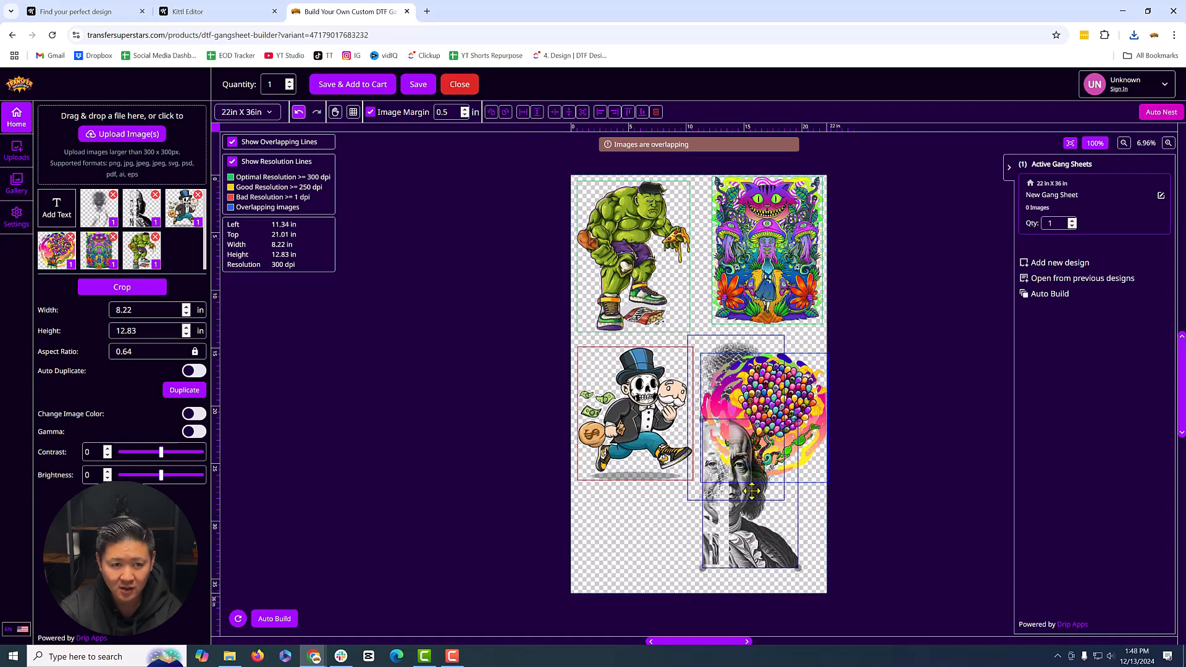
Step: Change the gang sheet size to 22 x 100 in and duplicate the whole group of designs once
click(261, 112)
click(251, 233)
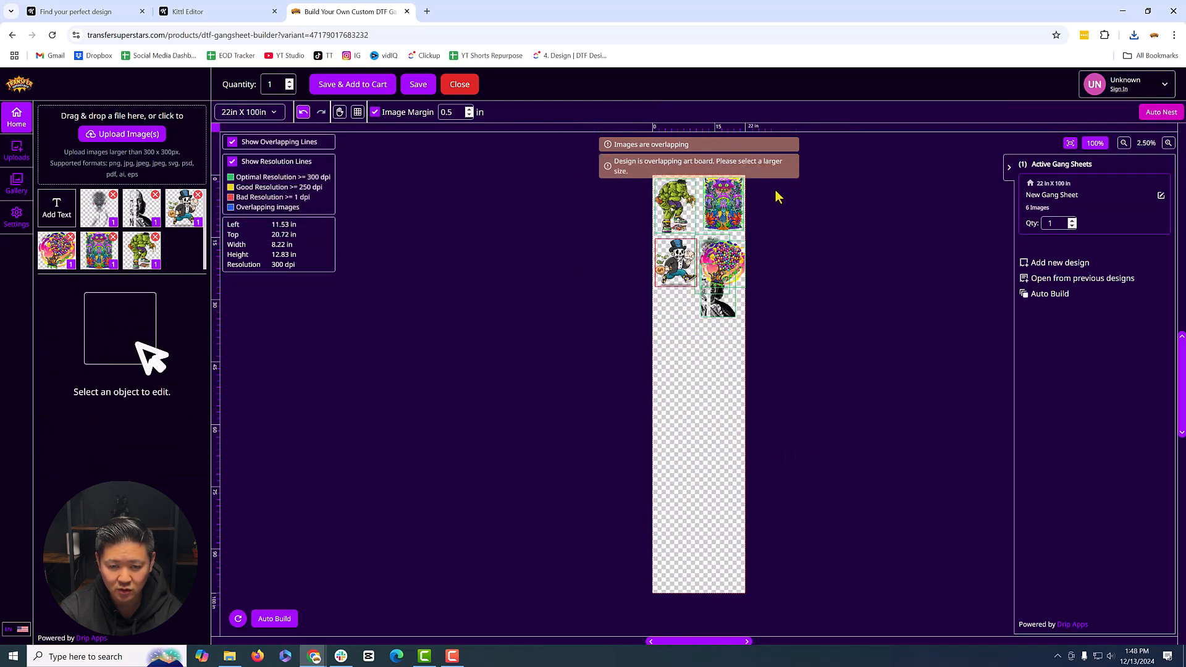
drag(783, 347, 755, 175)
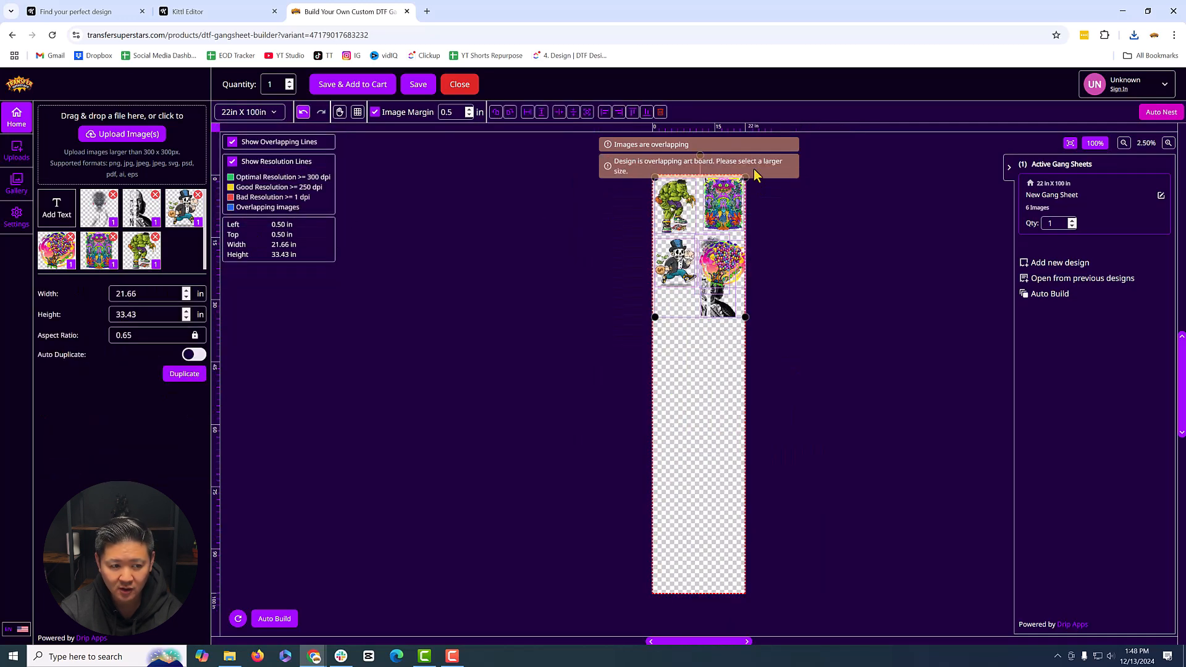
click(181, 374)
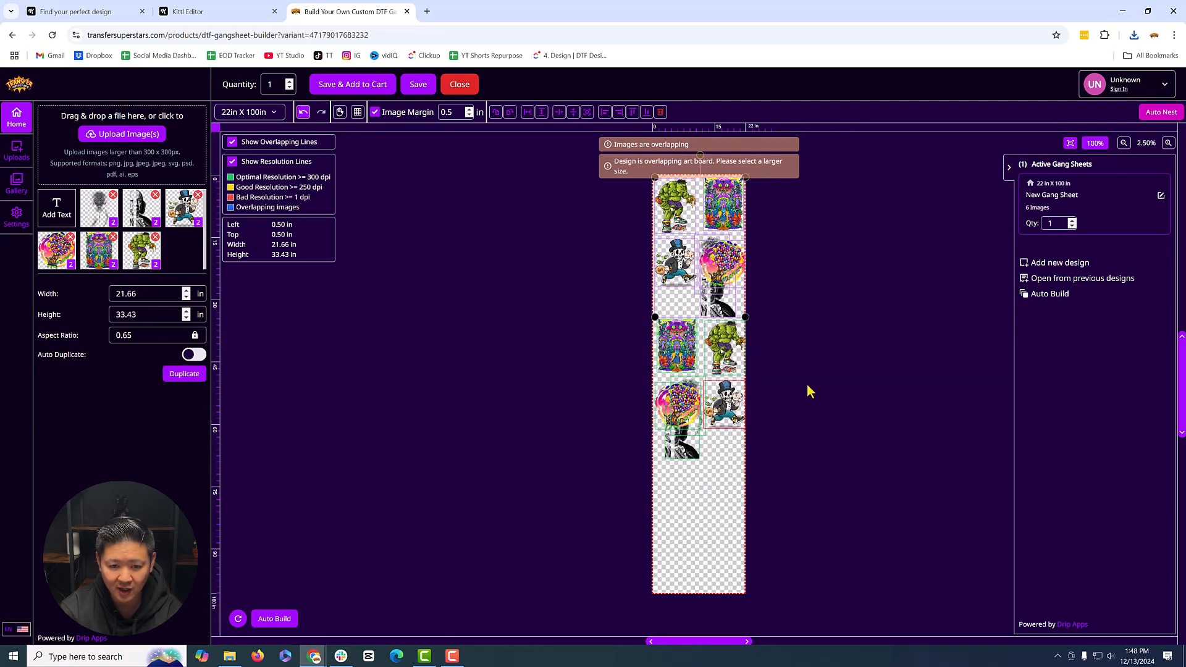
Step: Delete all the original and duplicated designs from the sheet
click(773, 506)
drag(774, 508, 677, 223)
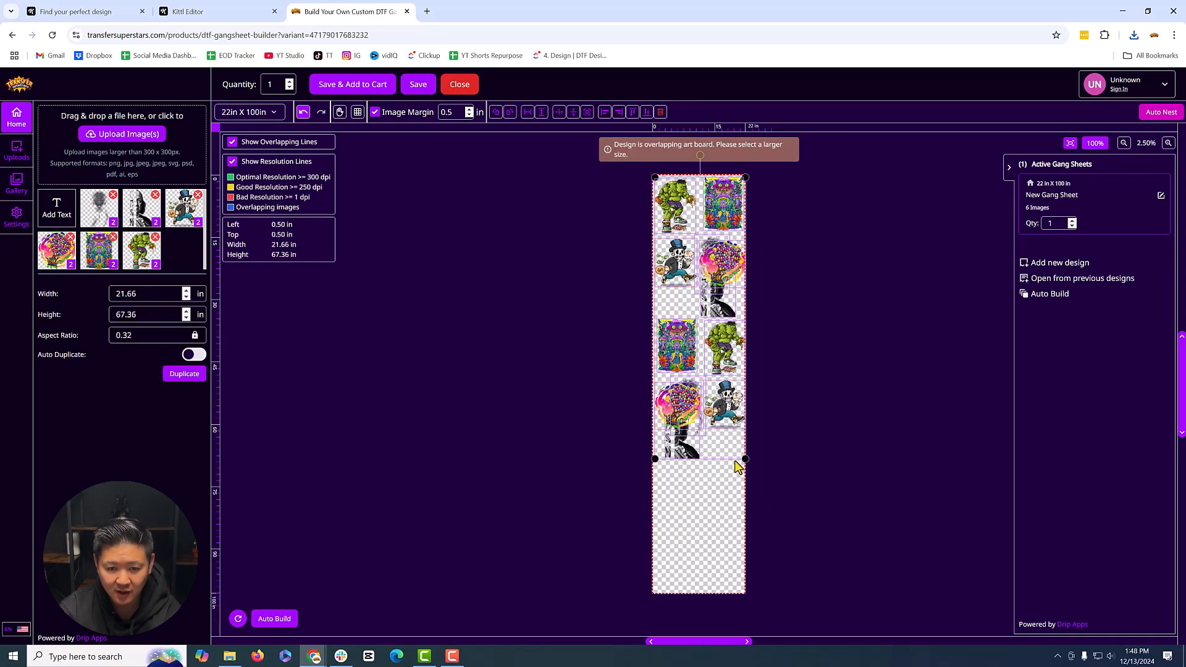
key(Delete)
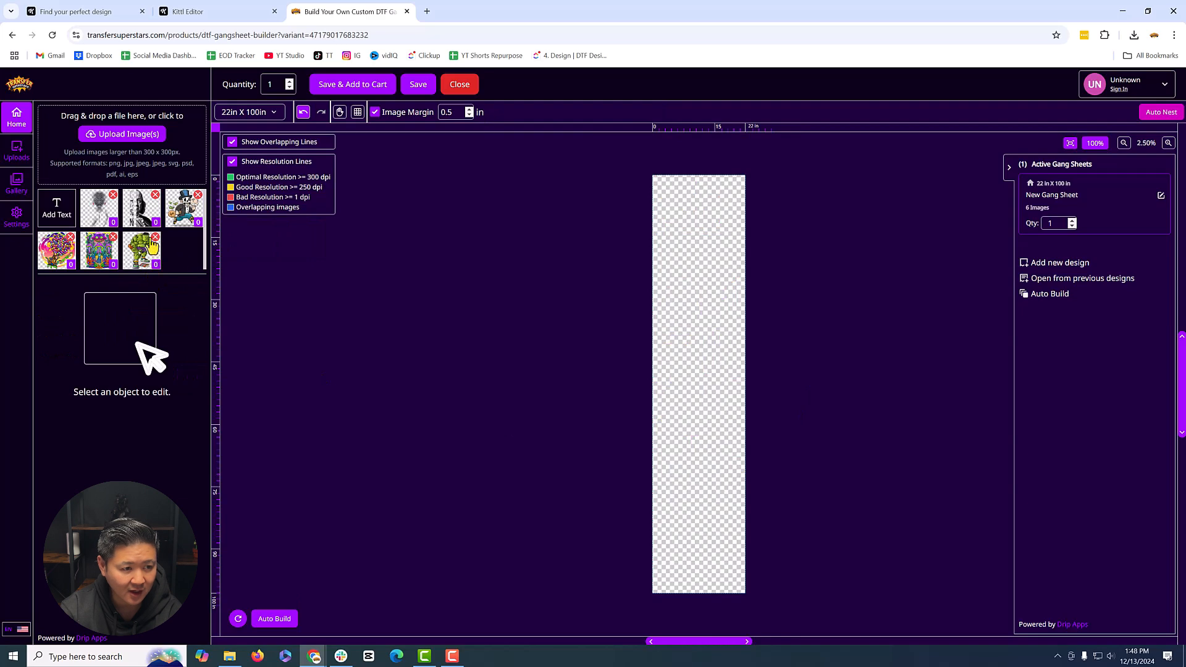
Step: Place the designs on the empty sheet again, including two snakes, and set the Cheshire cat design's width to 11 in
click(115, 229)
click(115, 229)
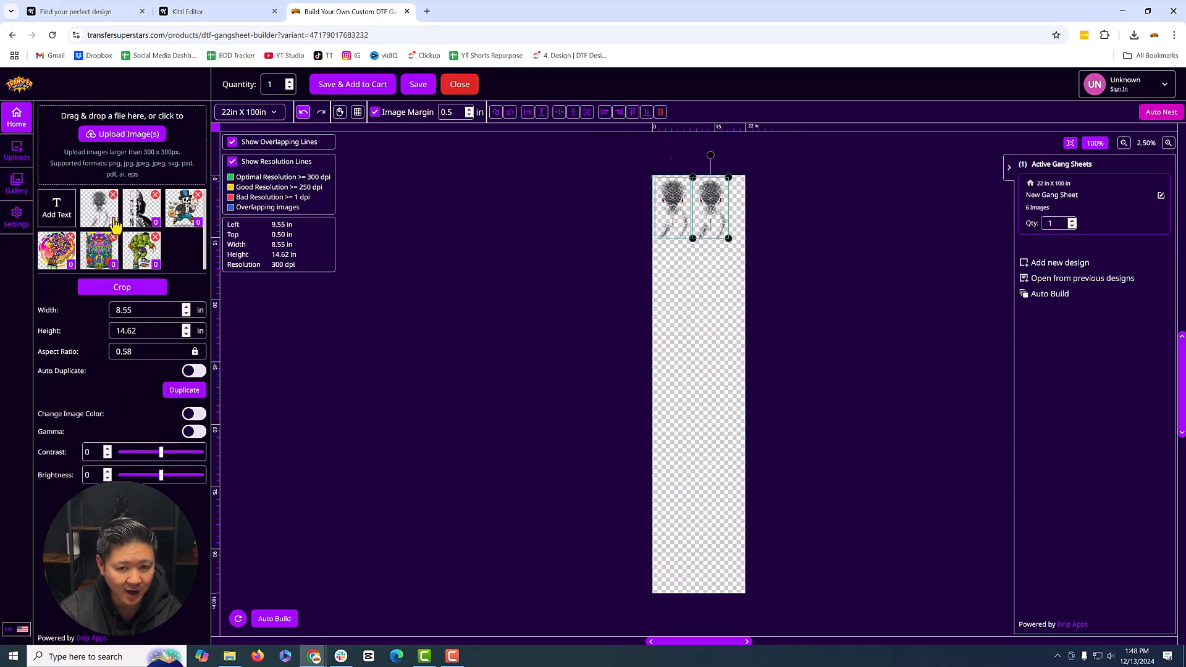
click(158, 230)
drag(99, 250, 709, 521)
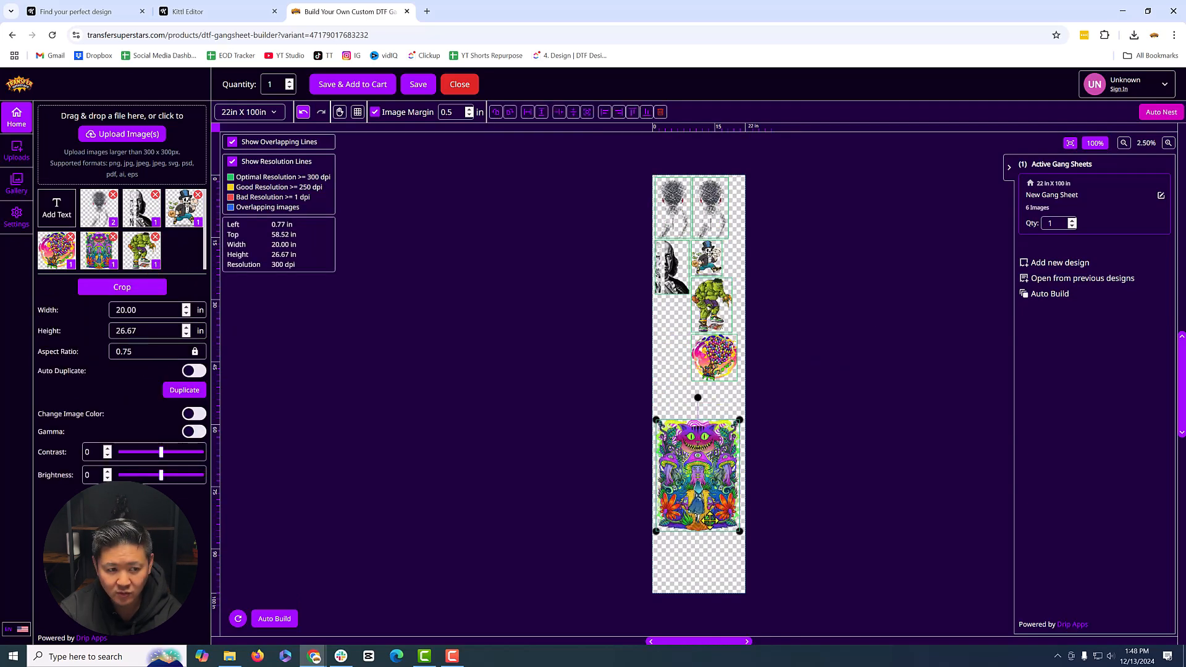
double_click(137, 311)
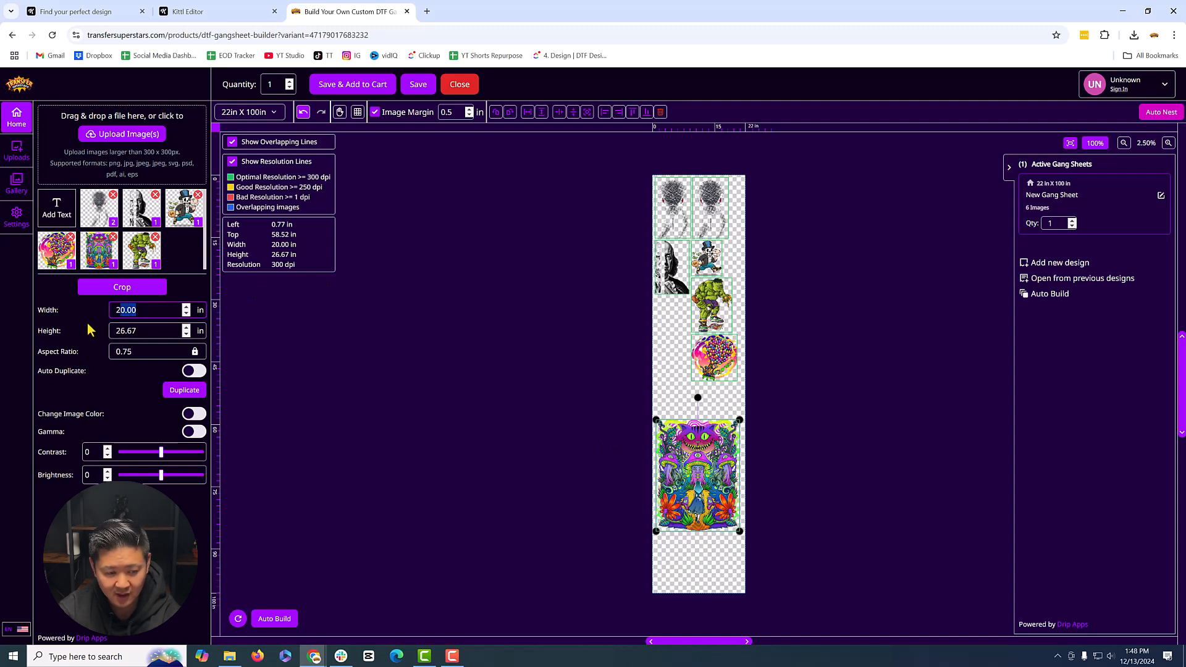
text(11)
Step: Clear the sheet by deleting every placed design
click(746, 451)
drag(749, 507, 656, 149)
key(Delete)
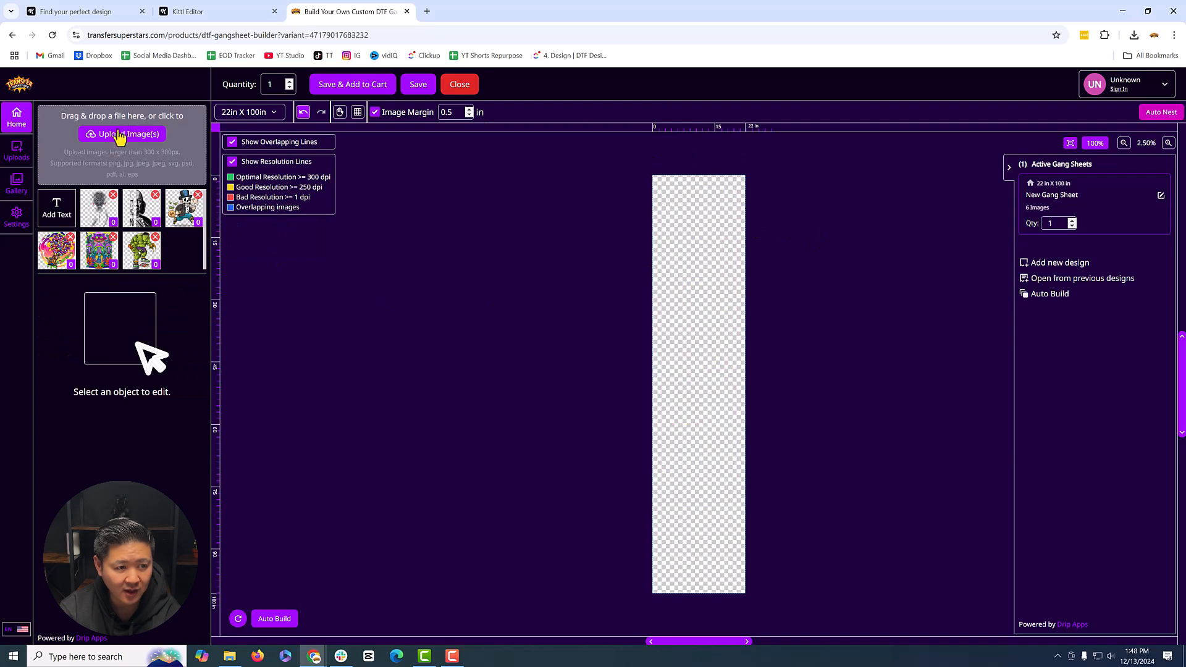
Step: Add two copies each of the snake, portrait, skeleton, cat and Hulk designs and one balloon house to the sheet
click(108, 221)
click(142, 212)
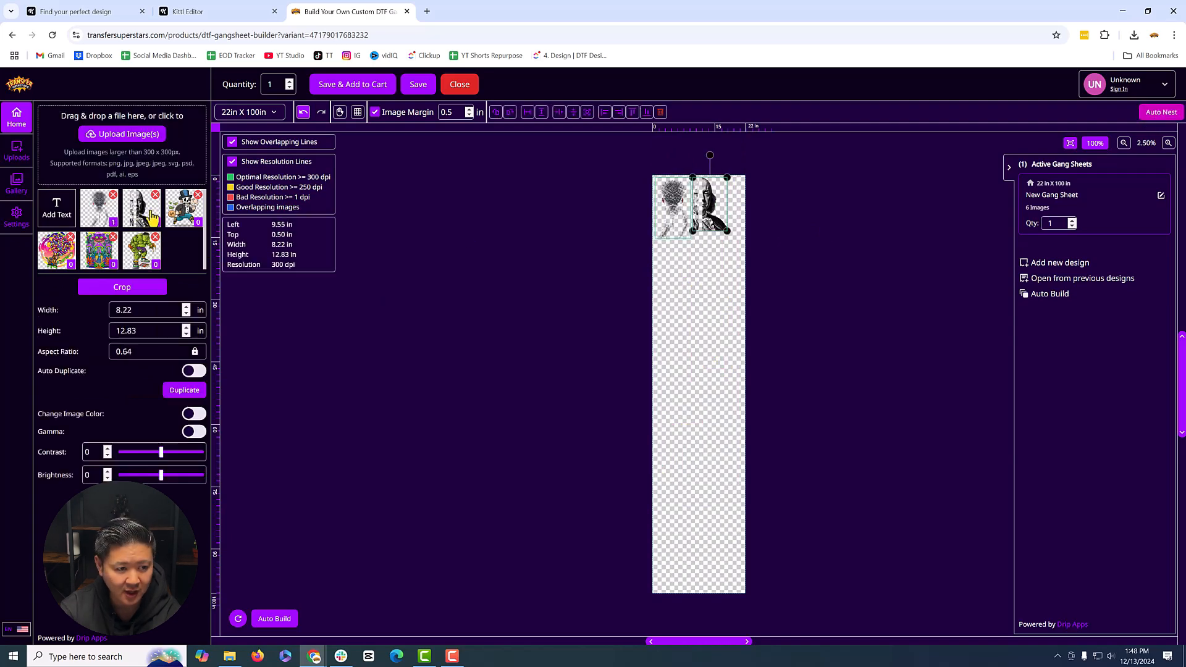
click(152, 253)
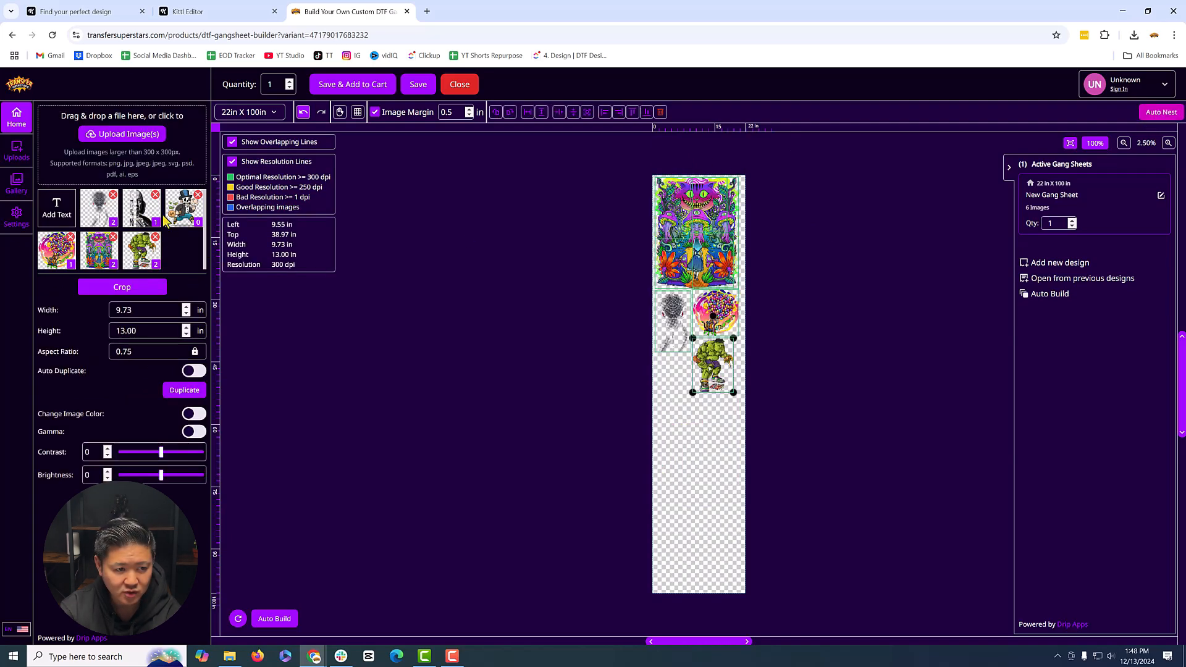
click(177, 219)
click(151, 222)
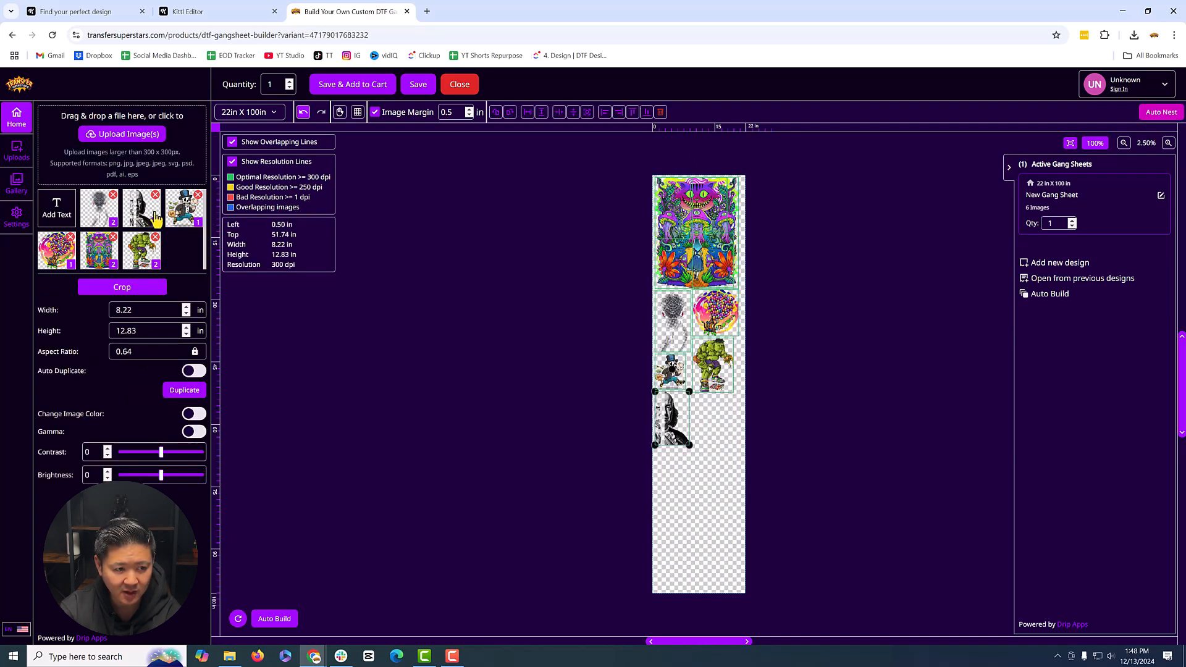
click(170, 224)
Step: Arrange all the placed designs with Auto Nest and review the nested layout along the whole sheet
click(777, 458)
key(ctrl+a)
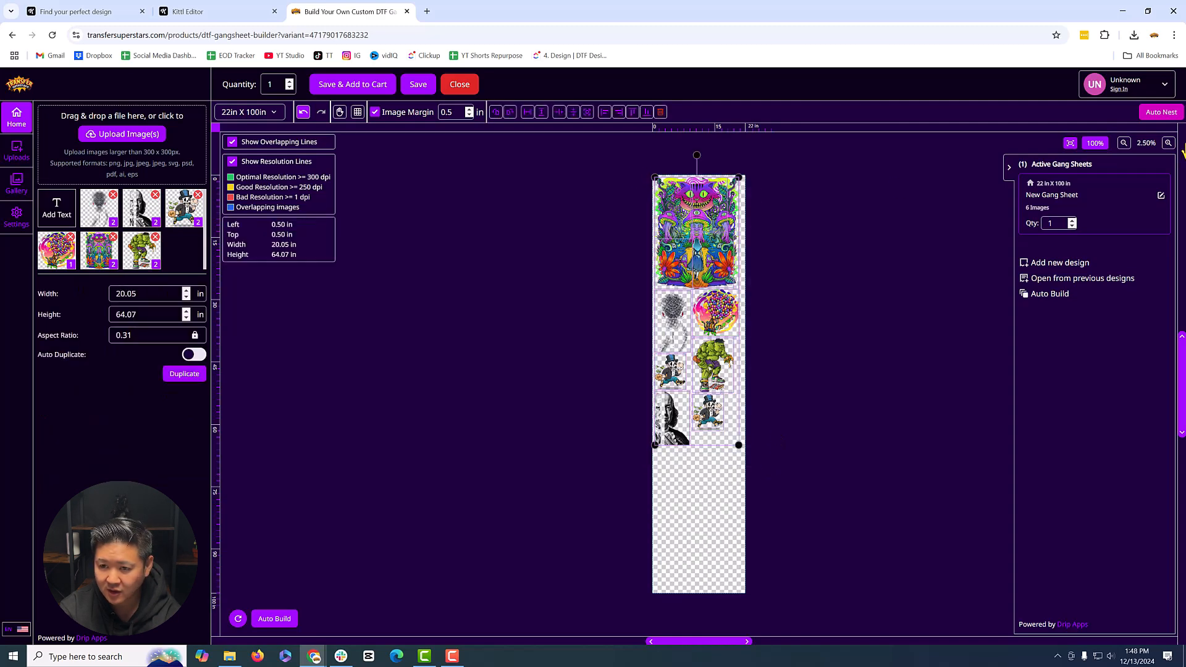
click(1161, 113)
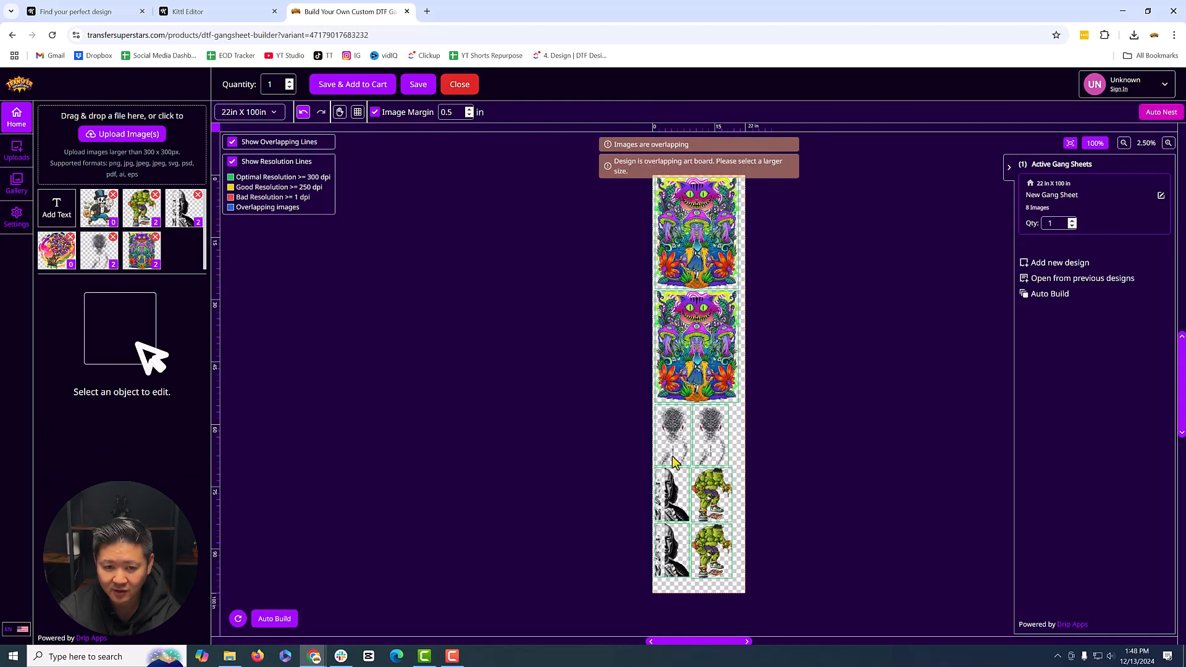
scroll(631, 250, down, 4)
scroll(629, 494, up, 1)
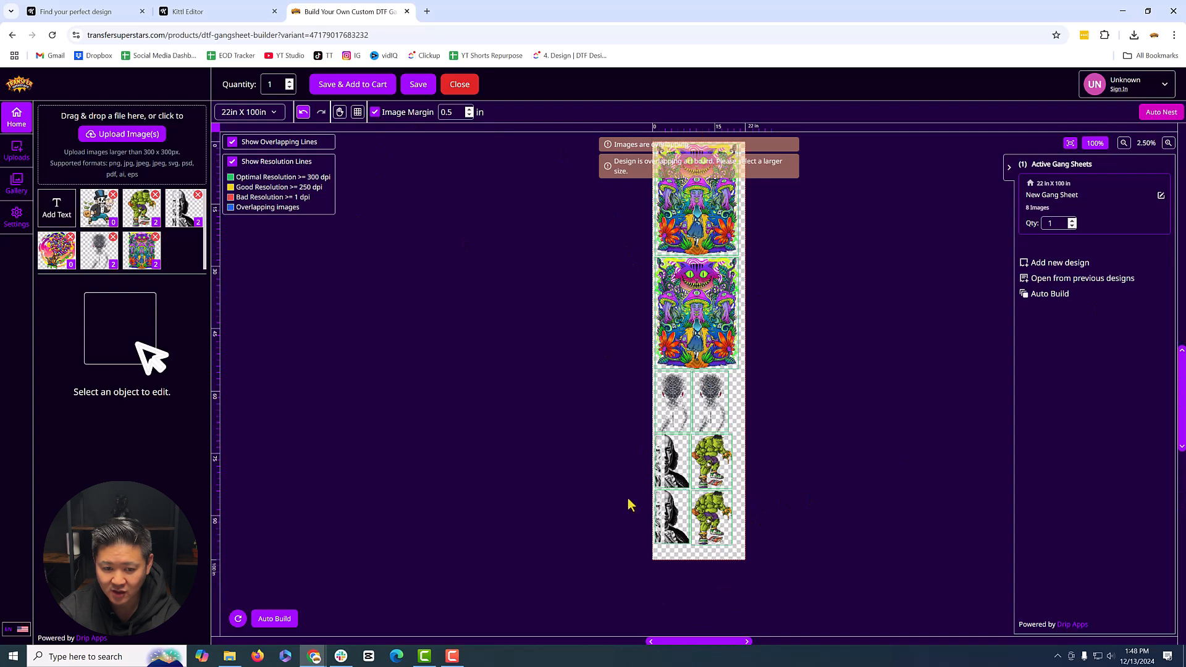
scroll(777, 379, up, 2)
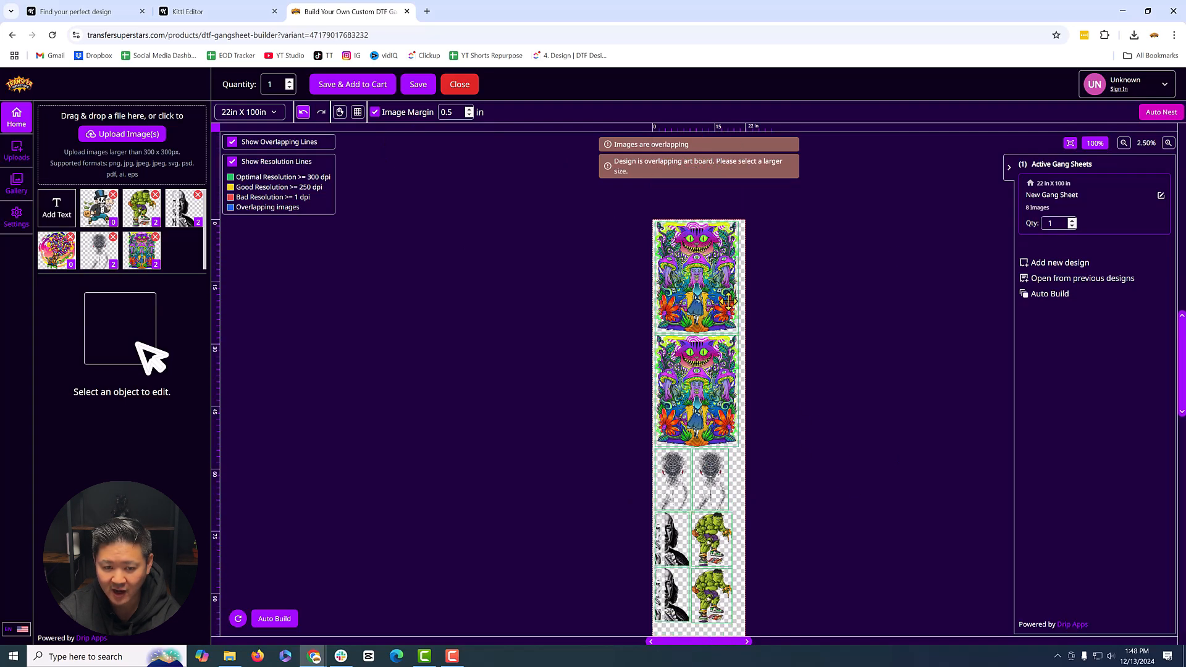
scroll(773, 384, down, 1)
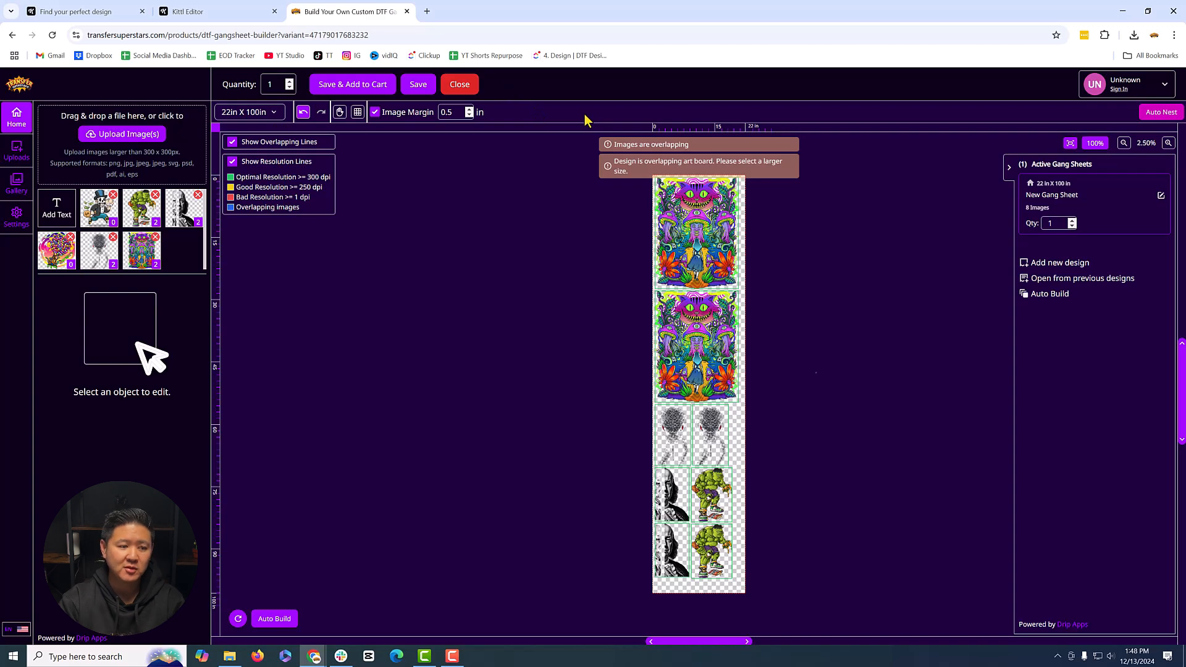
Step: Name the design "2024-12-13-kittl gangsheet sample", accept the artwork rights agreement and add the gang sheet to the cart
click(351, 84)
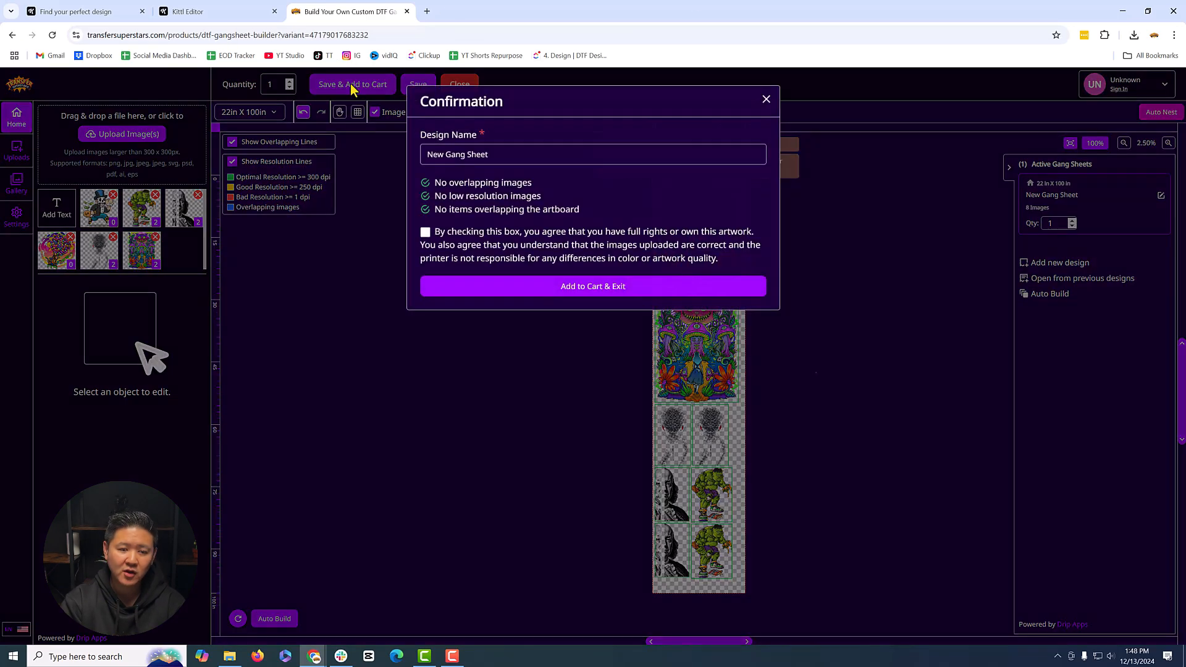
drag(526, 152, 294, 179)
text(2024-12-13-kittl)
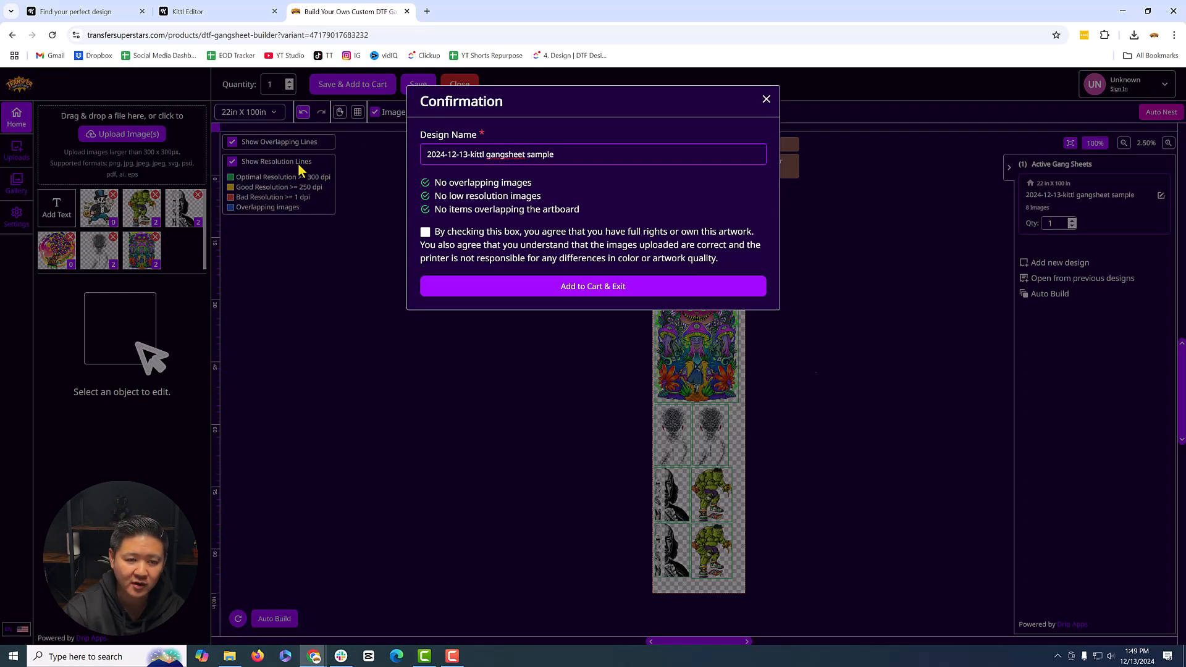
click(493, 243)
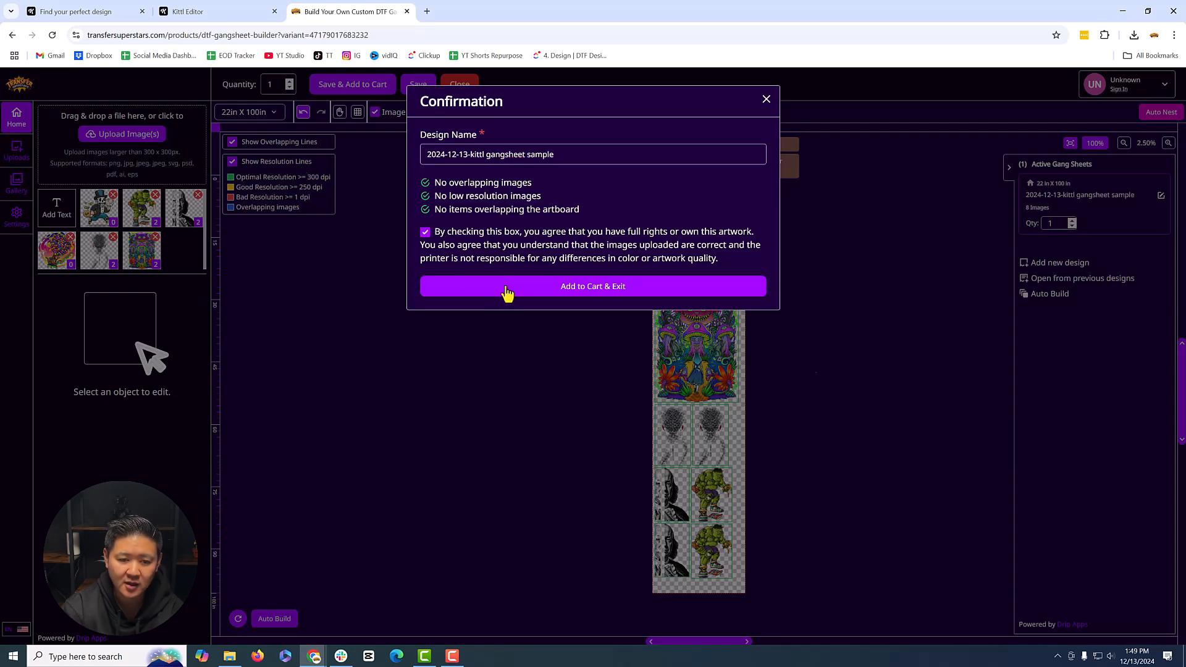
click(504, 287)
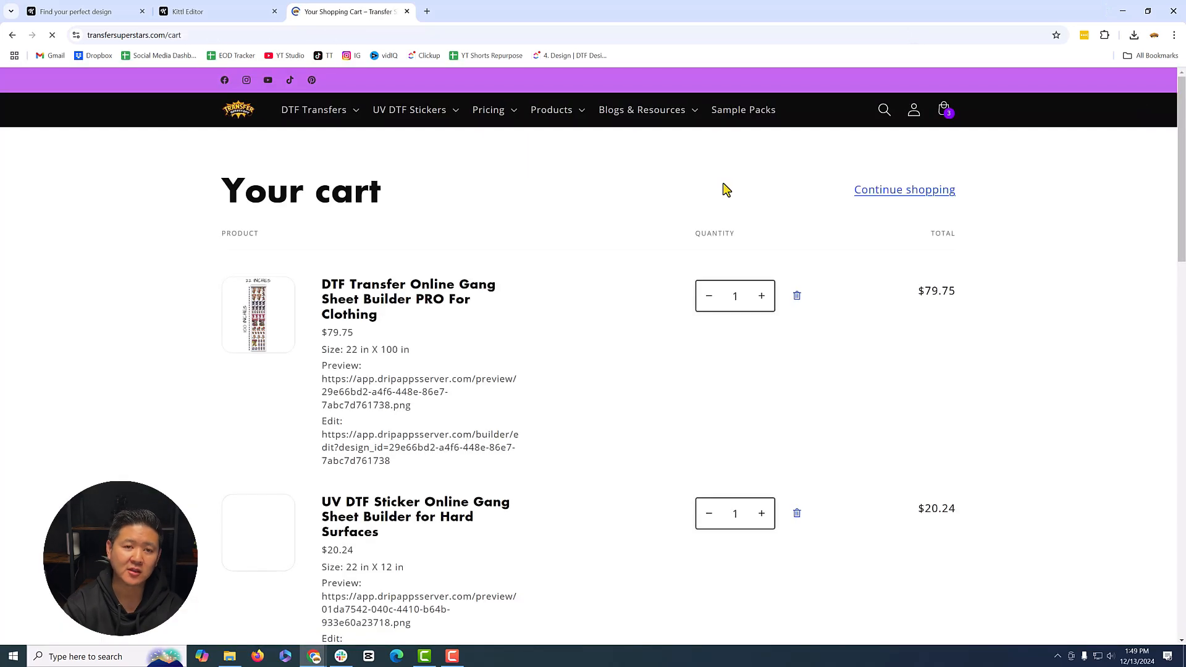